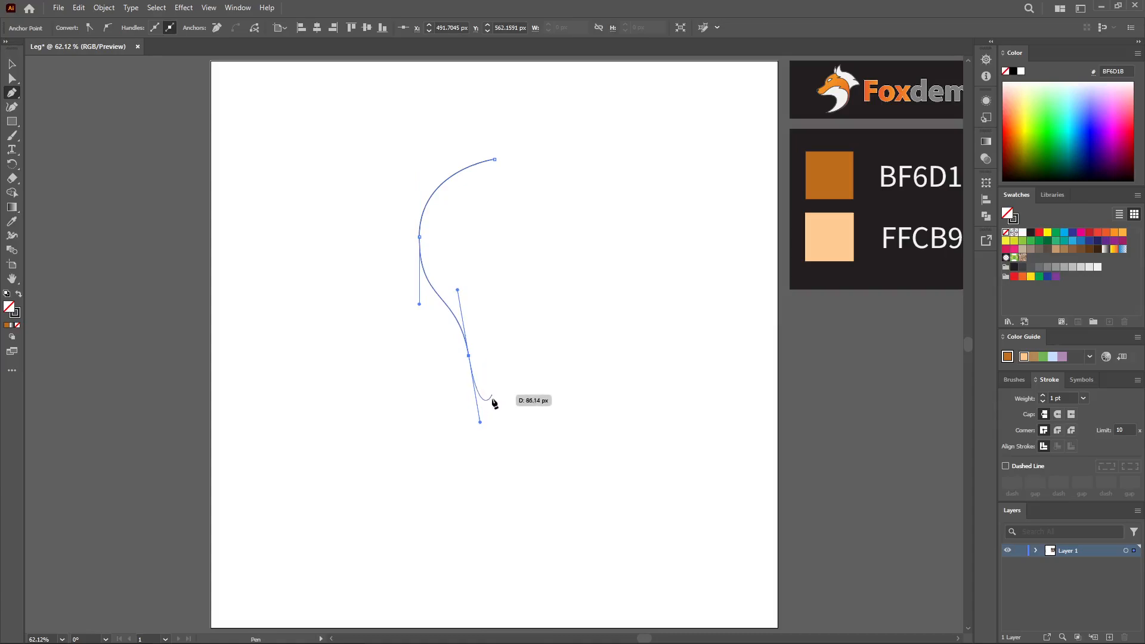
Complete the leg's left-half outline with a rounded lower end at X 540 px and close it with a straight vertical edge.
click(495, 438)
mouse_move(507, 439)
mouse_down()
mouse_move(521, 438)
mouse_move(495, 438)
mouse_up()
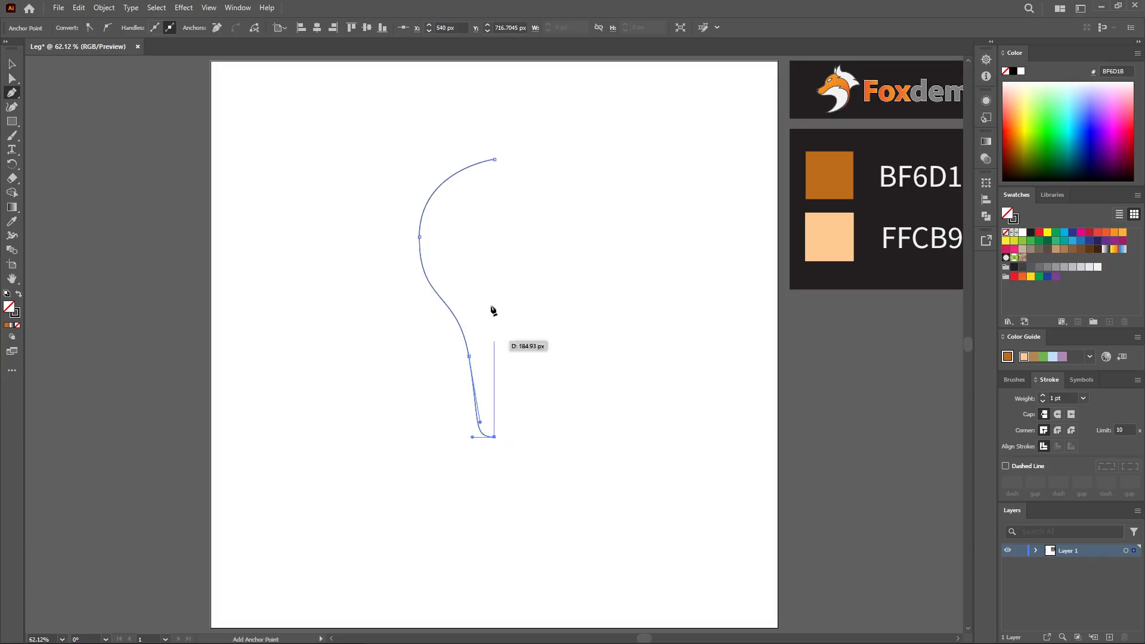
click(494, 160)
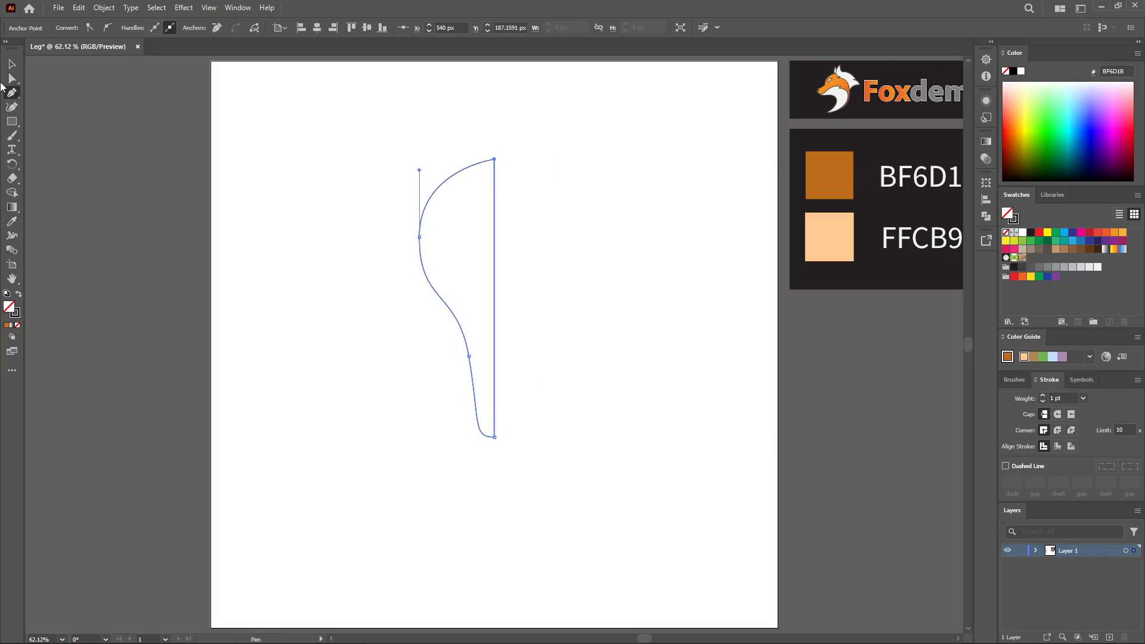
Create a vertical-axis reflected copy of the half-leg shape and place it so the two straight edges meet.
click(11, 64)
drag(588, 256, 316, 375)
right_click(455, 286)
mouse_move(512, 571)
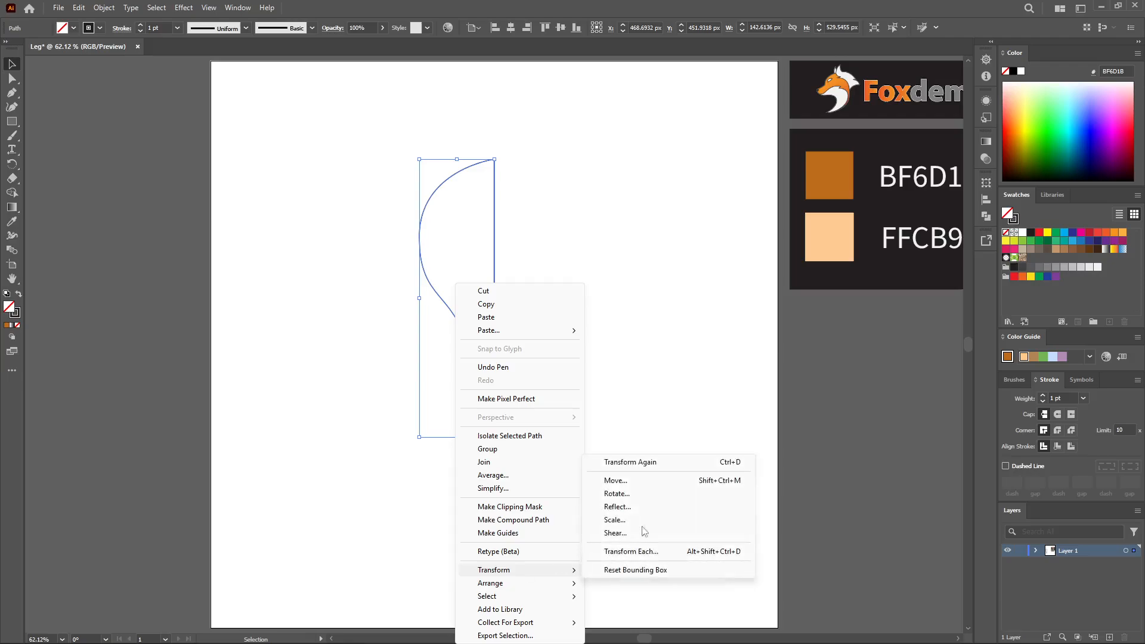
click(627, 508)
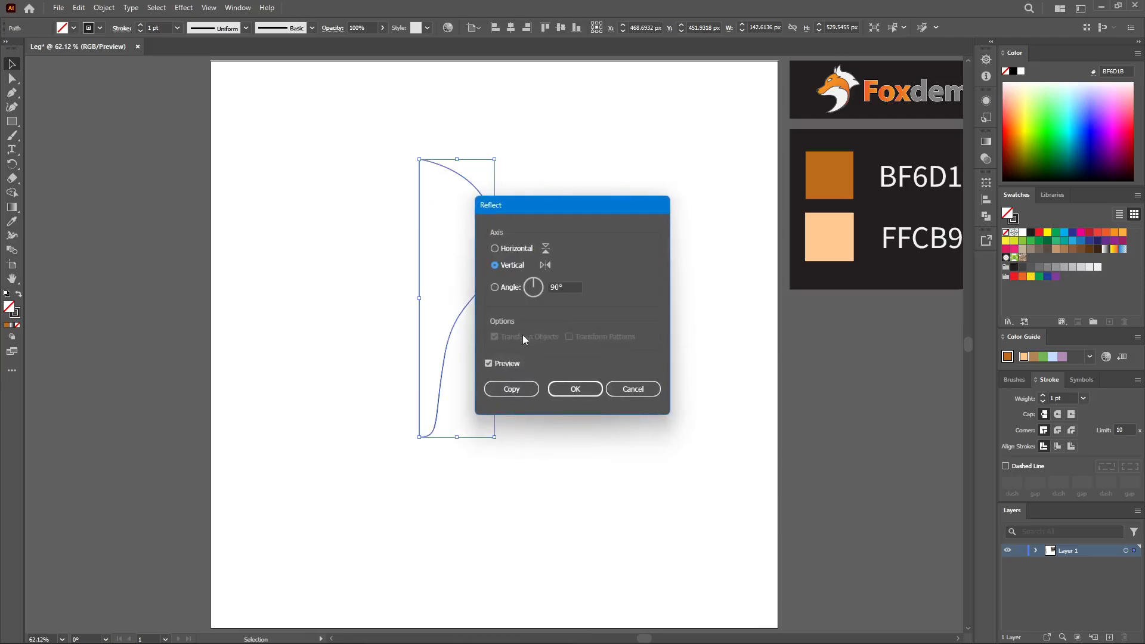
click(512, 389)
click(286, 174)
drag(437, 170, 511, 180)
click(526, 190)
Merge the two half-leg shapes into a single shape with the Shape Builder.
drag(631, 123, 358, 343)
click(13, 195)
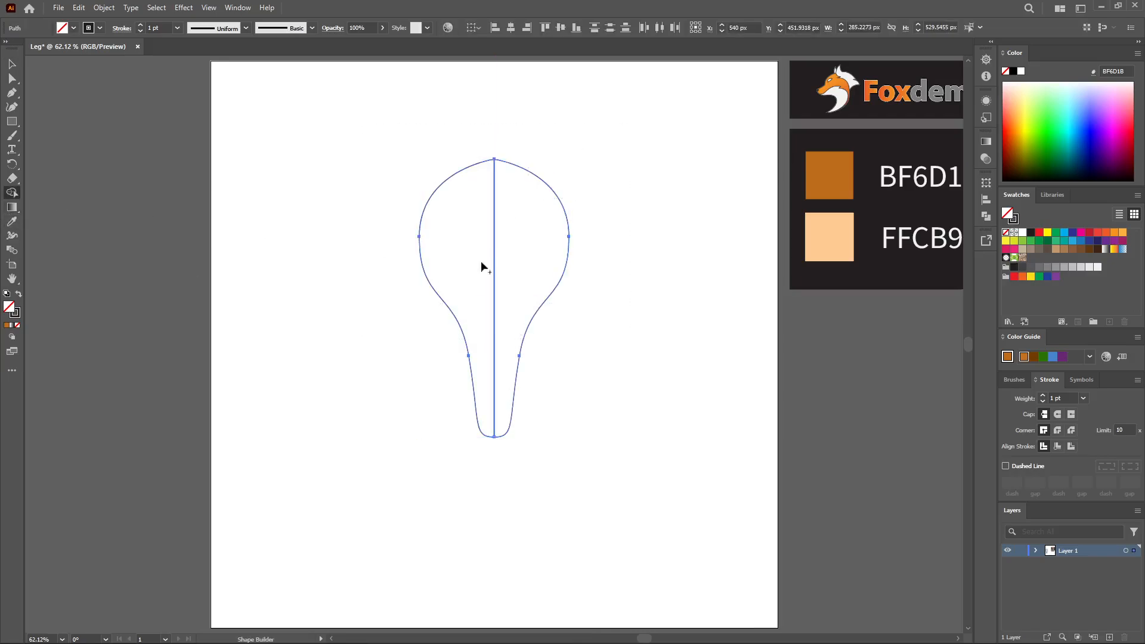
drag(470, 253, 485, 241)
click(9, 65)
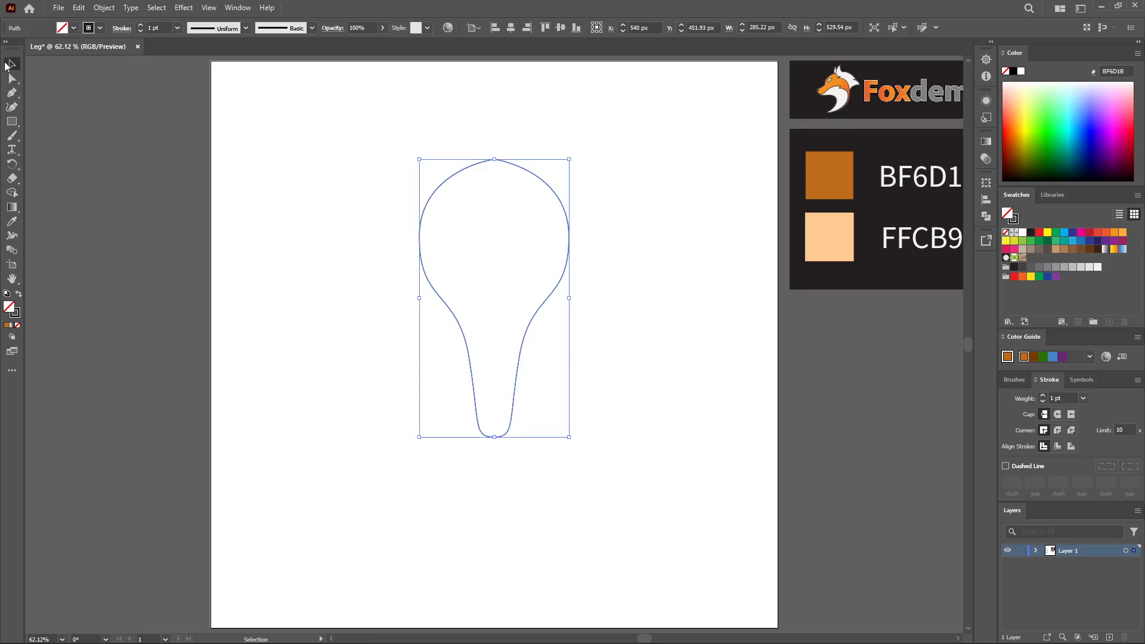
Round the pointed corner at the top of the leg shape into a smooth curve.
click(13, 79)
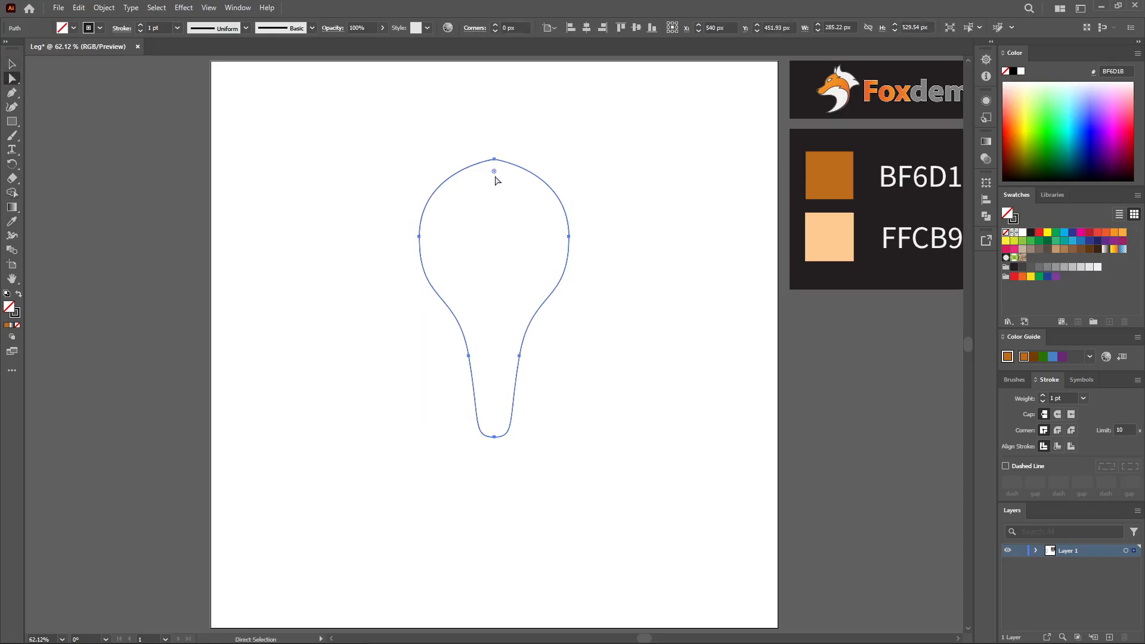
drag(495, 175, 482, 347)
click(12, 64)
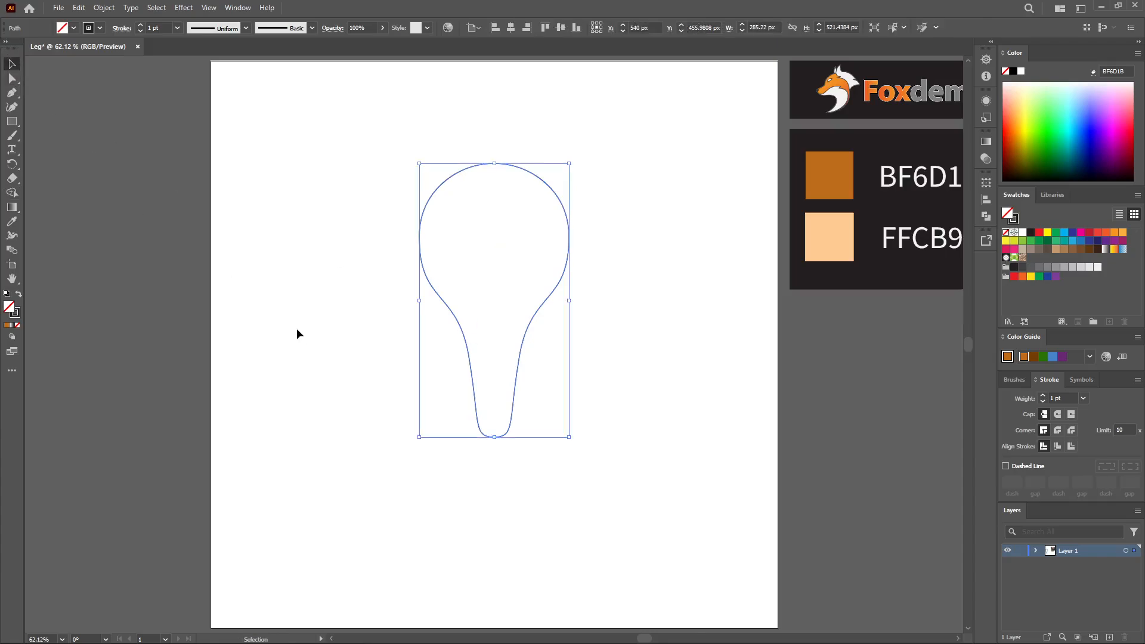
click(297, 333)
Begin the left-half bone outline at the leg's narrow end with a top edge about 20 px wide and an outward side curve.
click(11, 93)
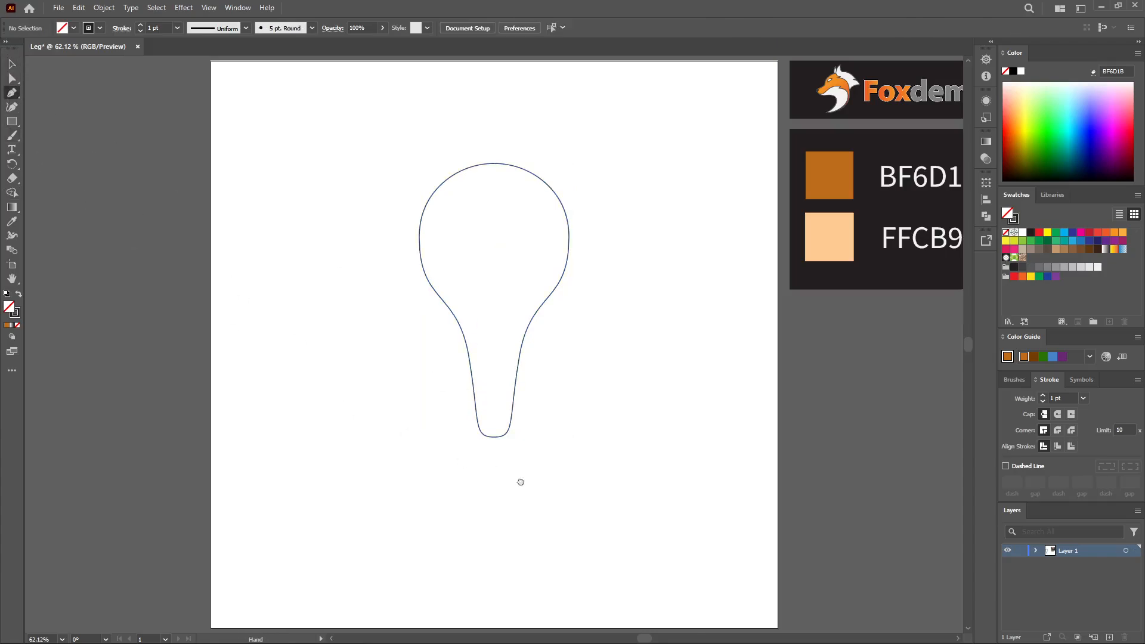
scroll(519, 481, down, 3)
click(469, 306)
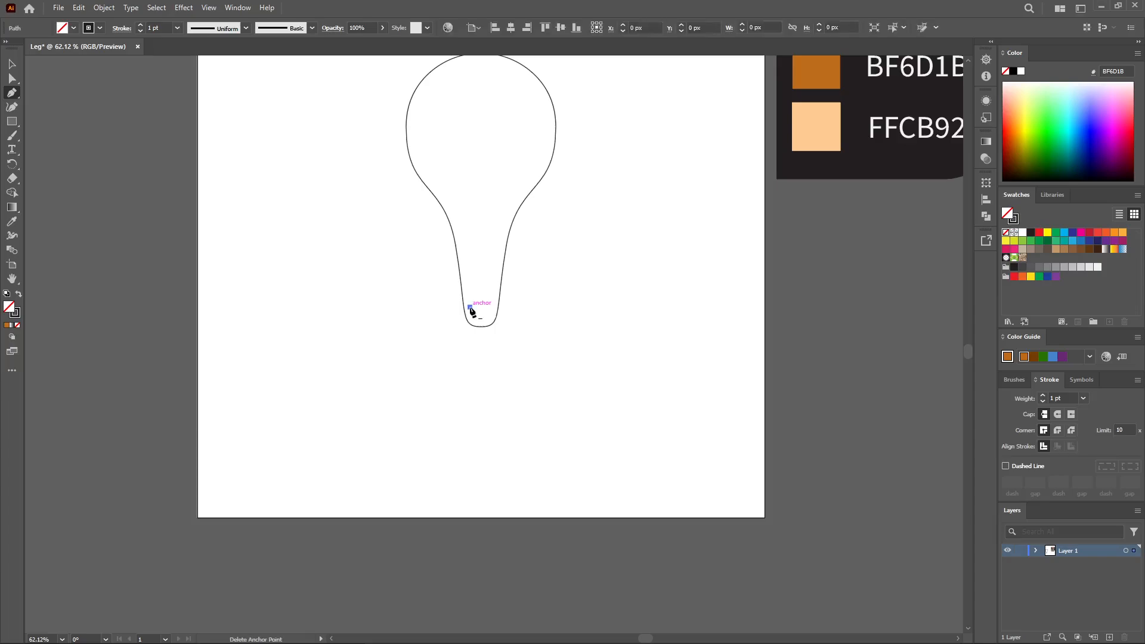
key(ctrl+z)
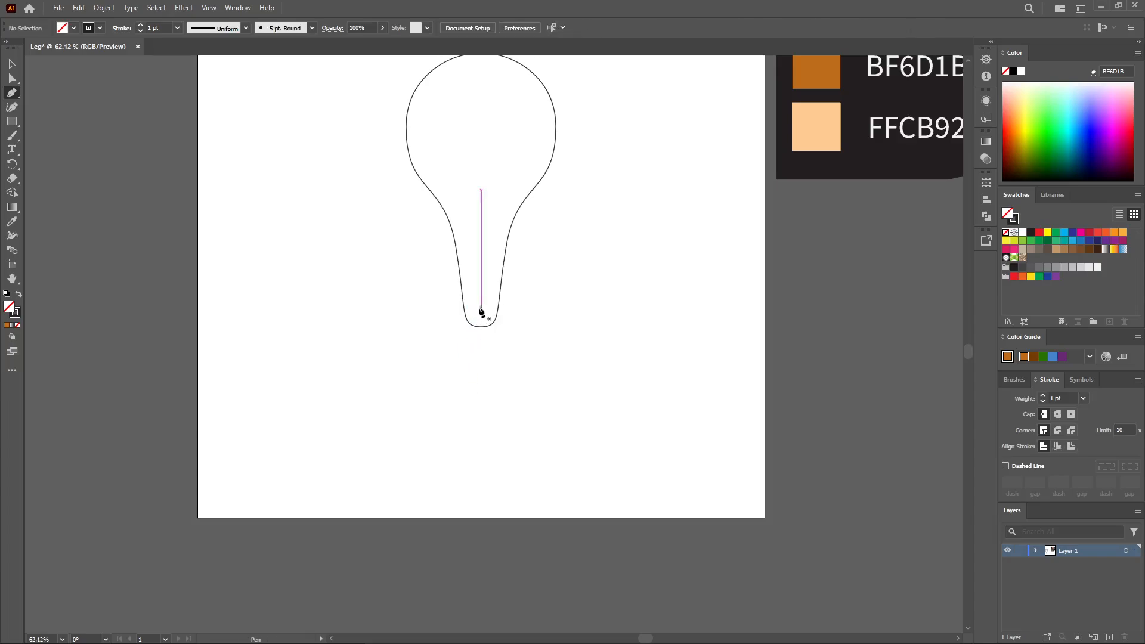
click(480, 307)
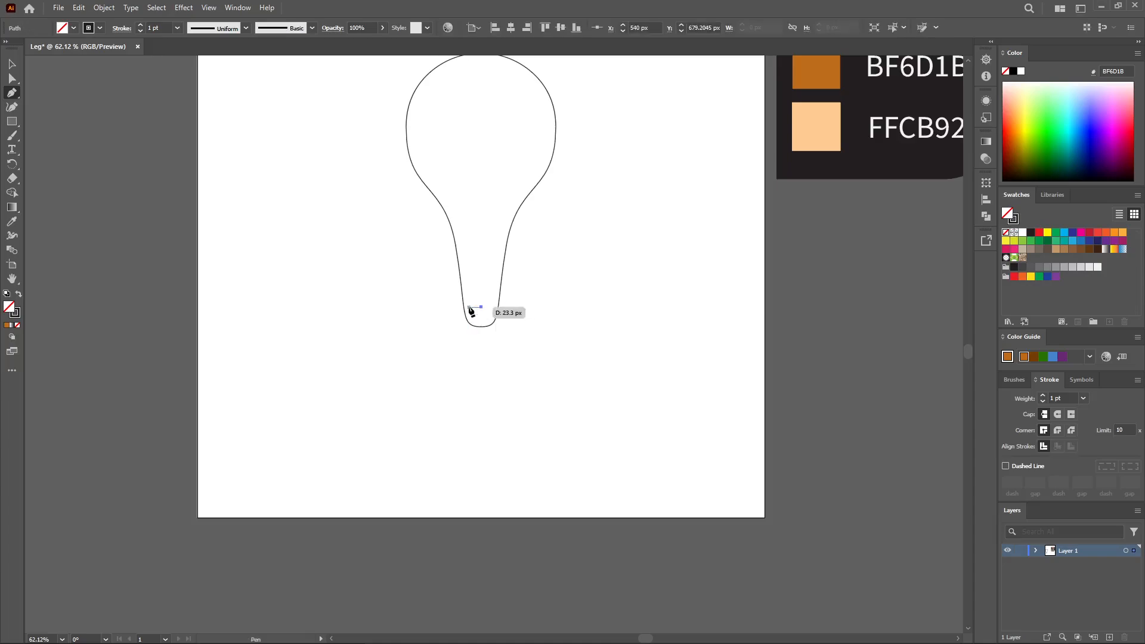
click(470, 307)
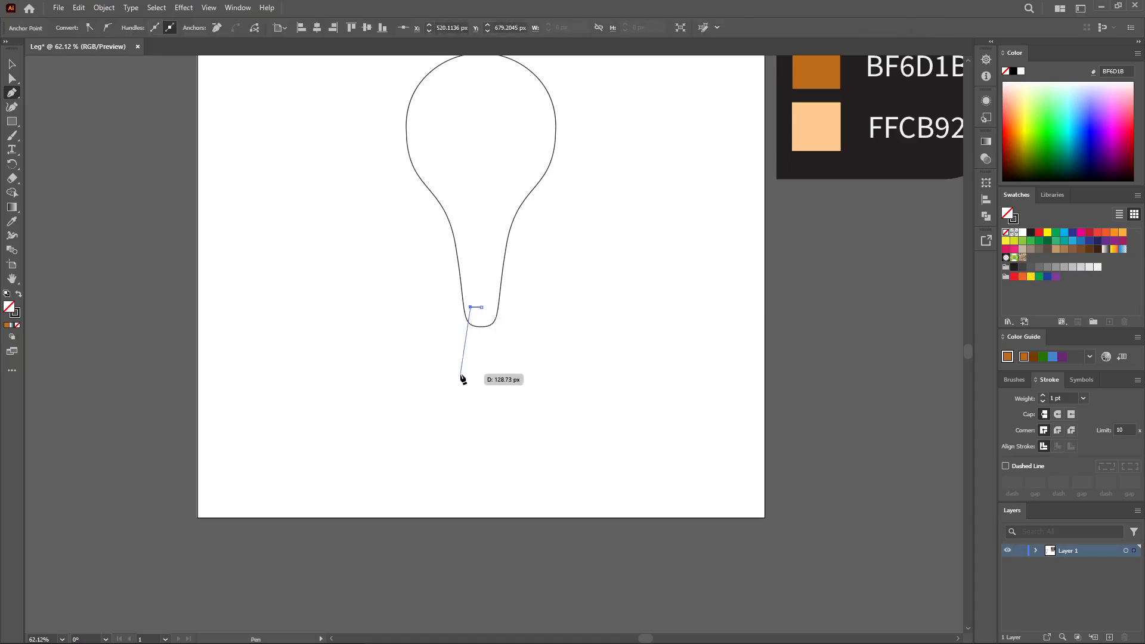
drag(462, 371, 449, 393)
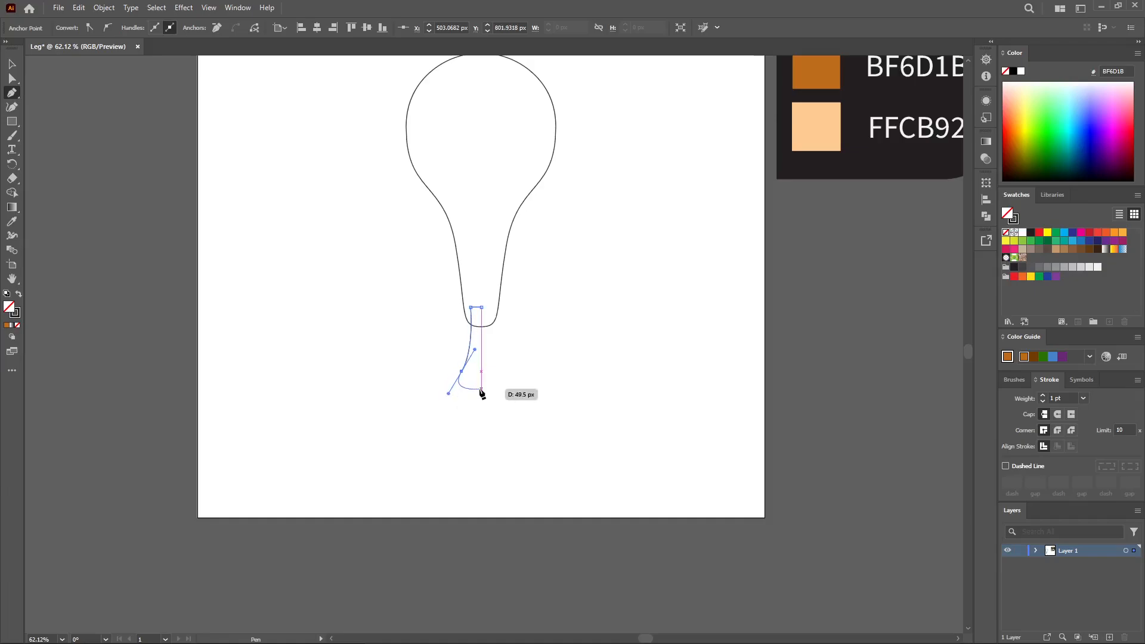
drag(482, 372, 490, 360)
drag(477, 339, 477, 339)
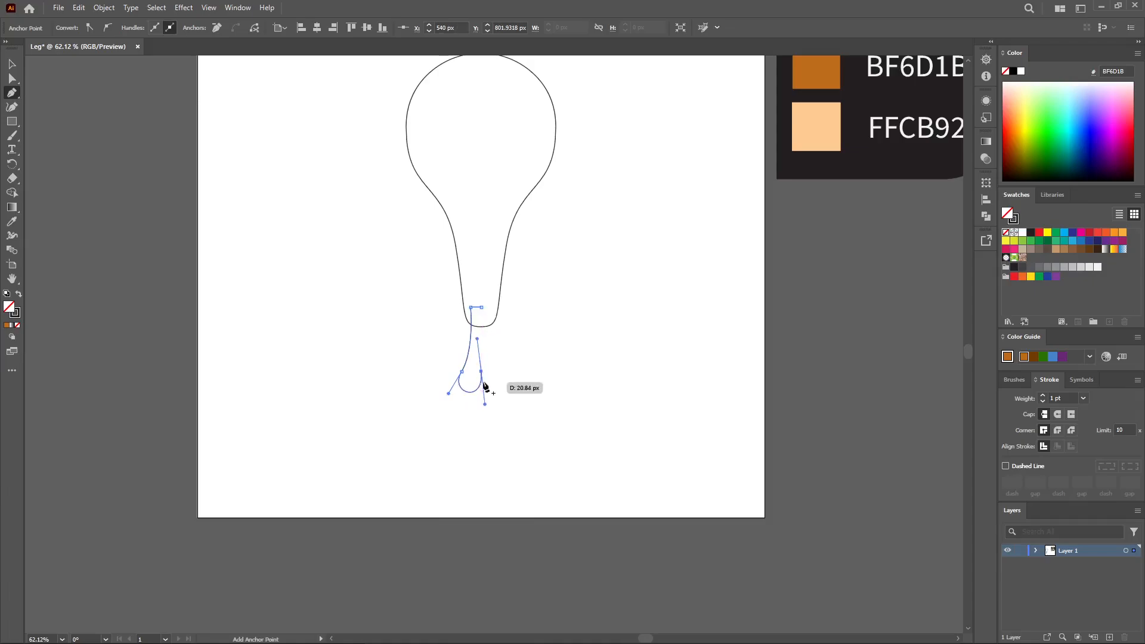
key(ctrl+z)
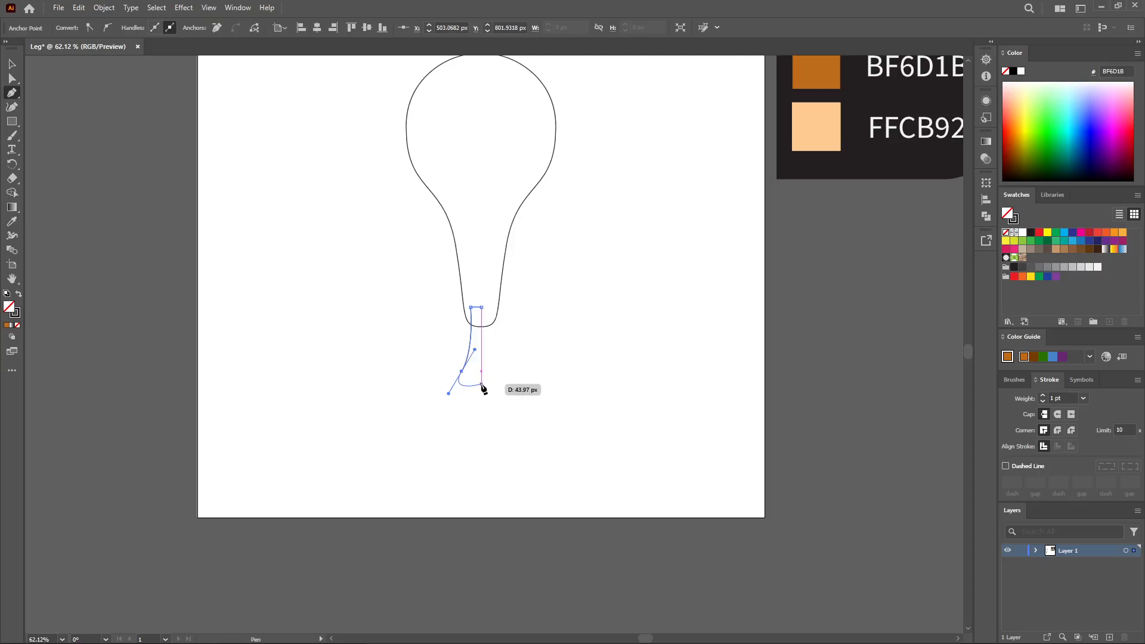
Finish the half-bone outline with a rounded lower end and close it with a straight edge along the vertical centerline.
drag(482, 385, 494, 368)
click(482, 385)
click(482, 311)
click(12, 64)
click(541, 404)
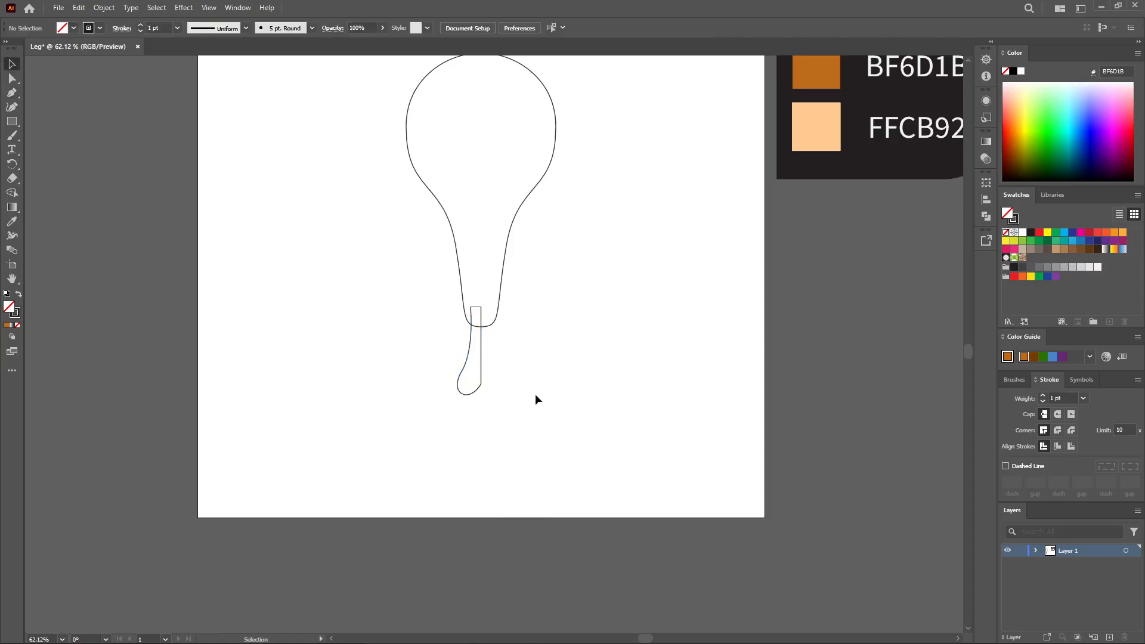
Create a vertical-axis reflected copy of the half-bone shape.
drag(419, 400, 419, 399)
right_click(470, 367)
mouse_move(507, 293)
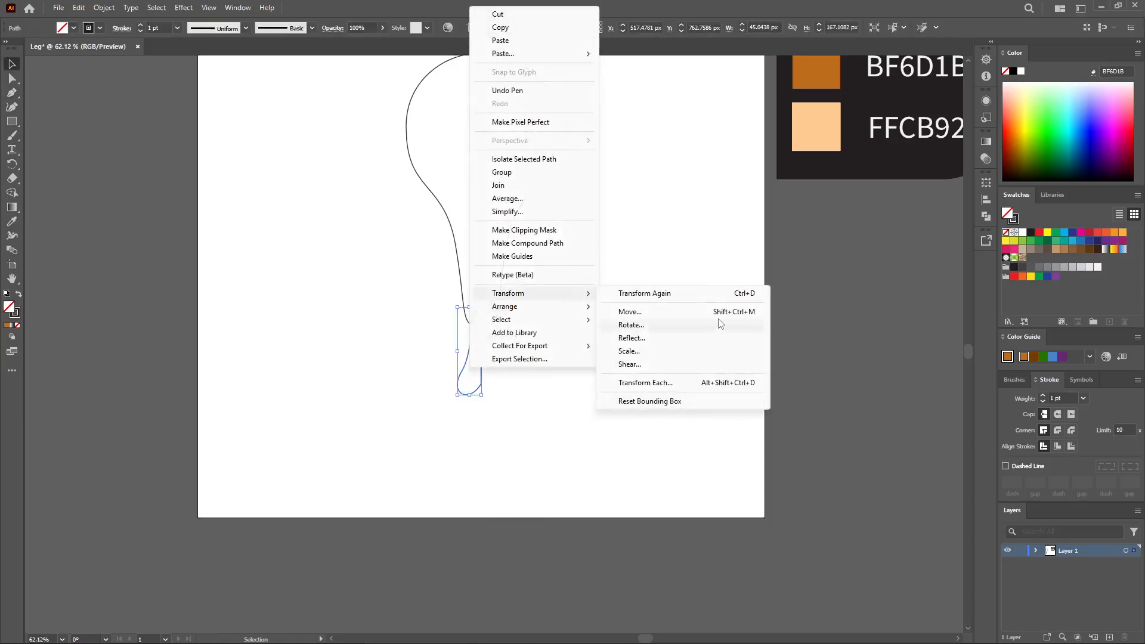
click(632, 337)
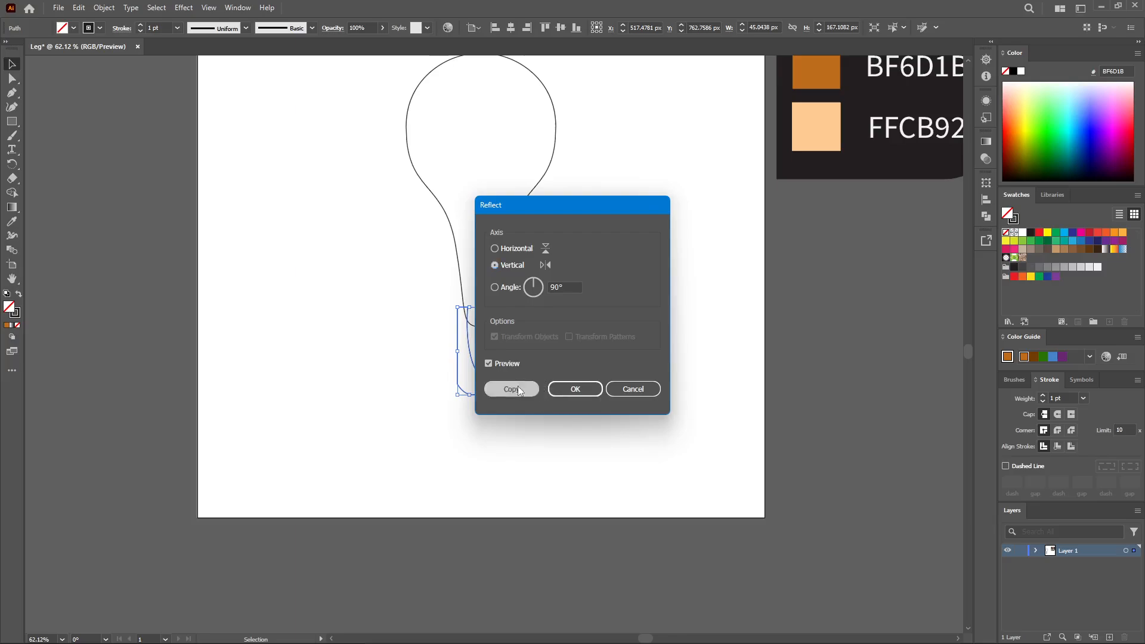
click(512, 389)
Join the mirrored bone halves into one bone shape with the Shape Builder, positioned just below the leg.
click(468, 366)
drag(468, 365, 478, 424)
click(6, 194)
click(12, 64)
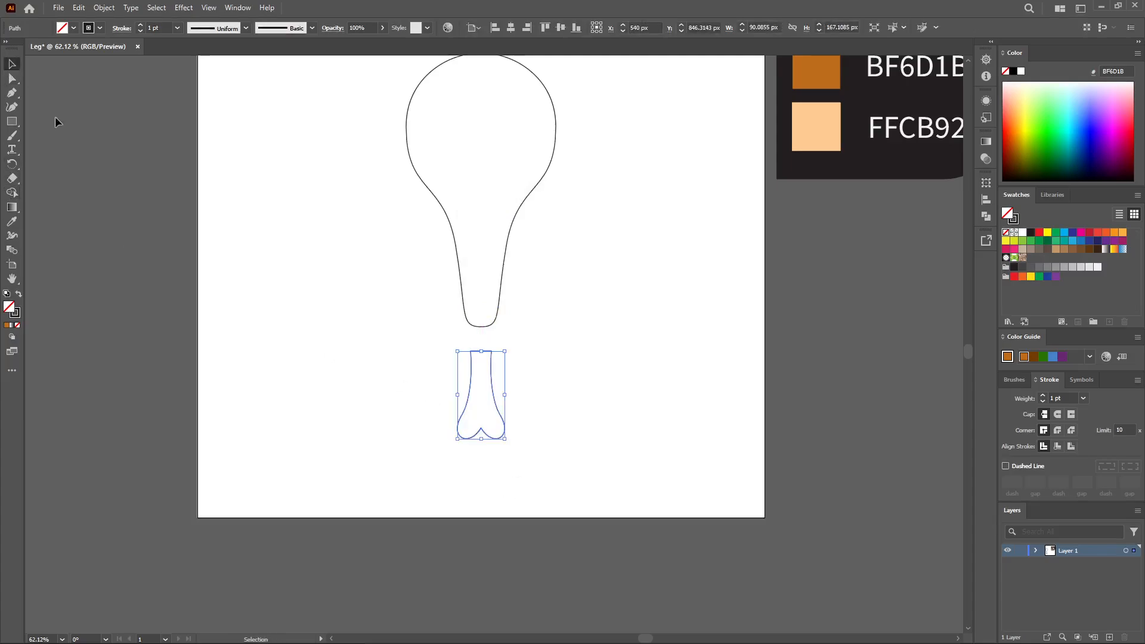
Rotate the leg and bone together about 45 degrees counterclockwise.
click(335, 552)
drag(596, 238, 350, 413)
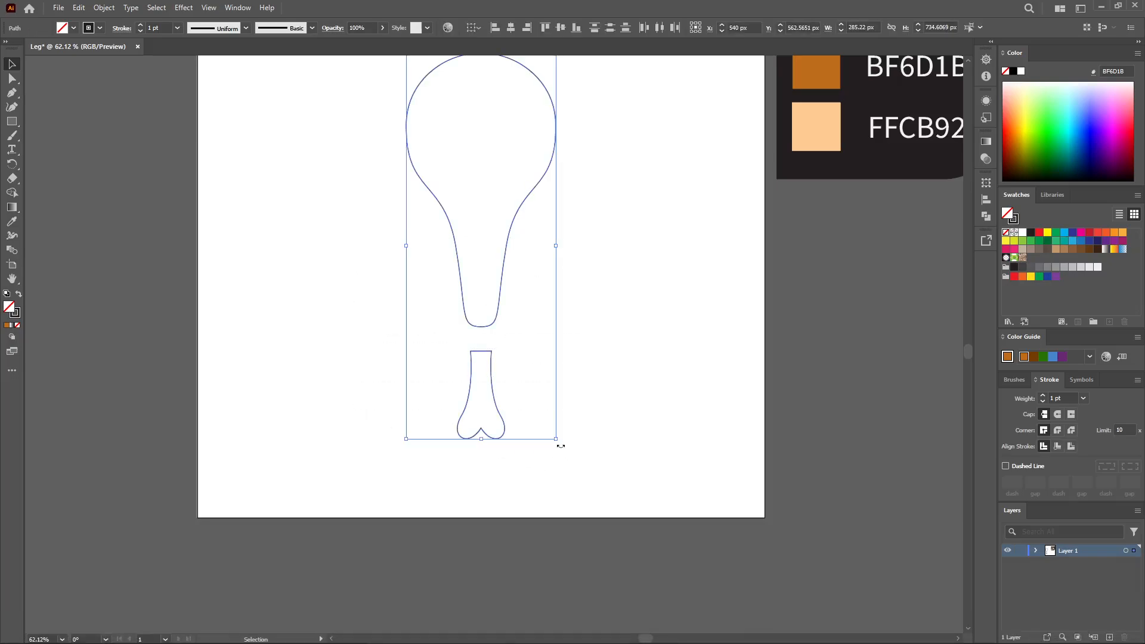
drag(560, 446, 704, 375)
click(430, 418)
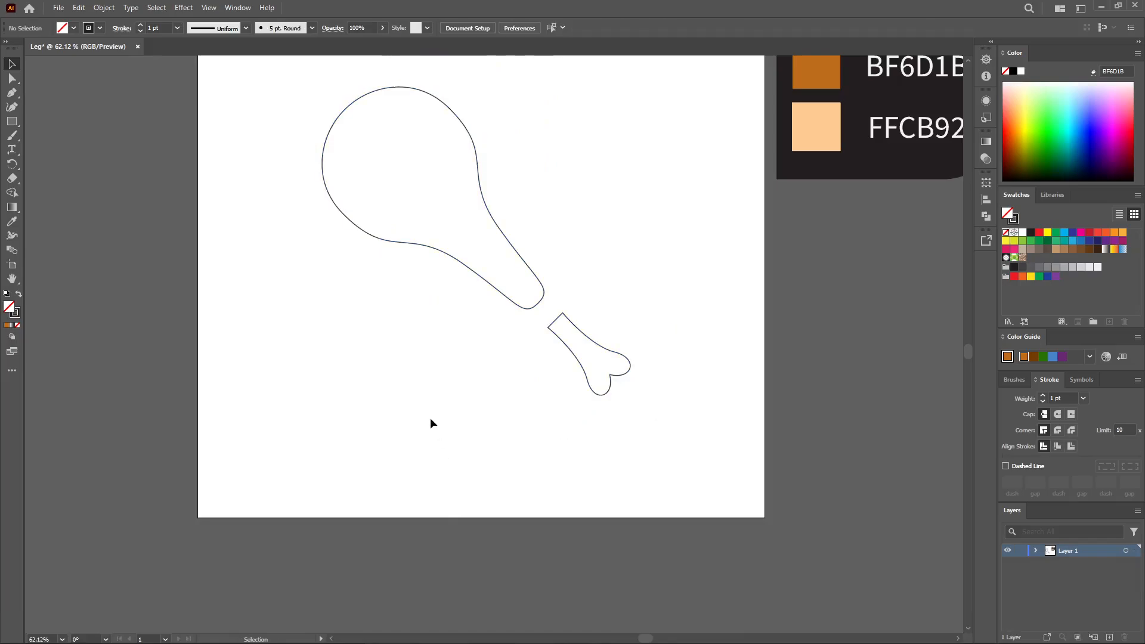
Duplicate the leg and bone outlines to the left, placing the copies outside the artboard.
drag(431, 417, 495, 448)
drag(676, 233, 455, 442)
drag(589, 310, 134, 310)
click(384, 313)
Fill the leg on the artboard with brown BF6D1B sampled from the palette.
drag(618, 234, 487, 267)
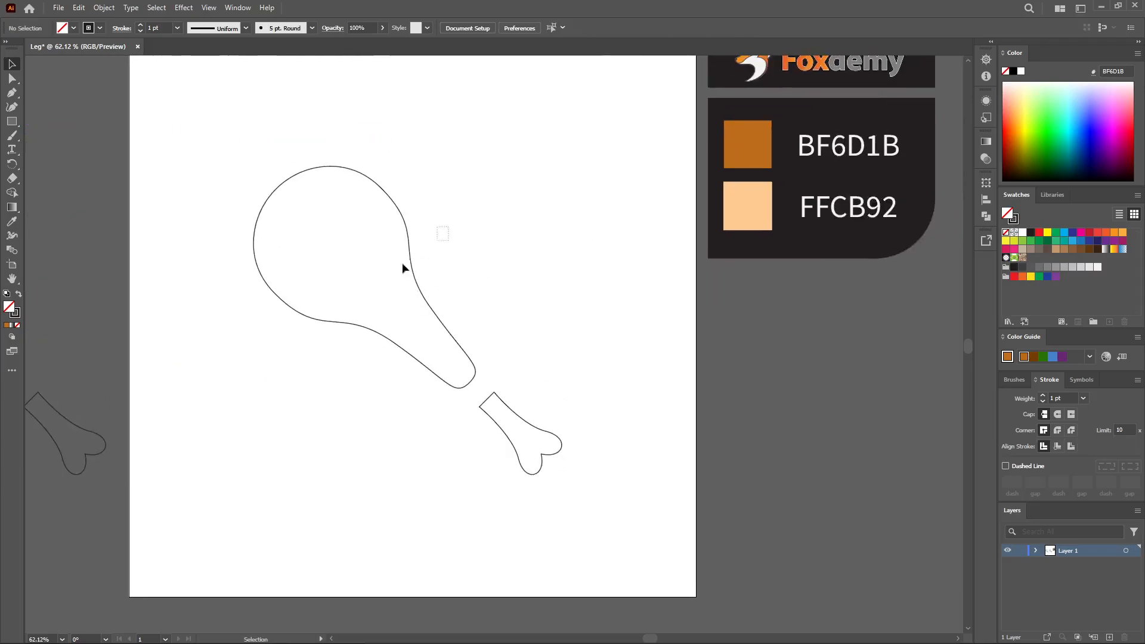
click(413, 265)
key(i)
click(751, 132)
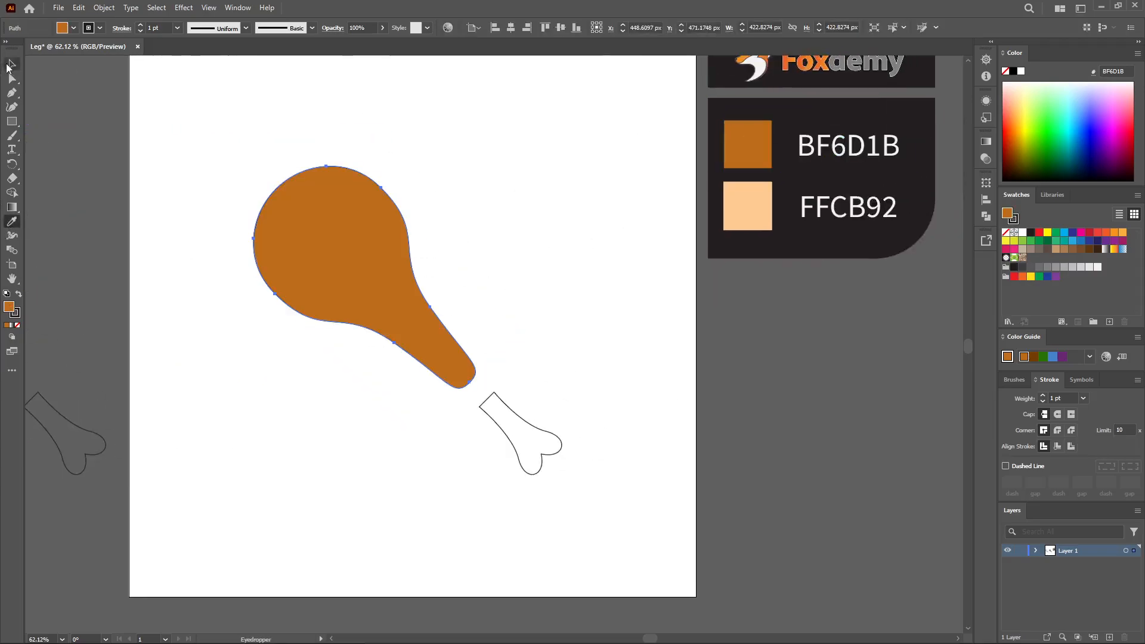
click(12, 64)
Apply the FFCB92 palette swatch's appearance to the bone on the artboard.
click(513, 412)
click(11, 223)
click(748, 203)
key(v)
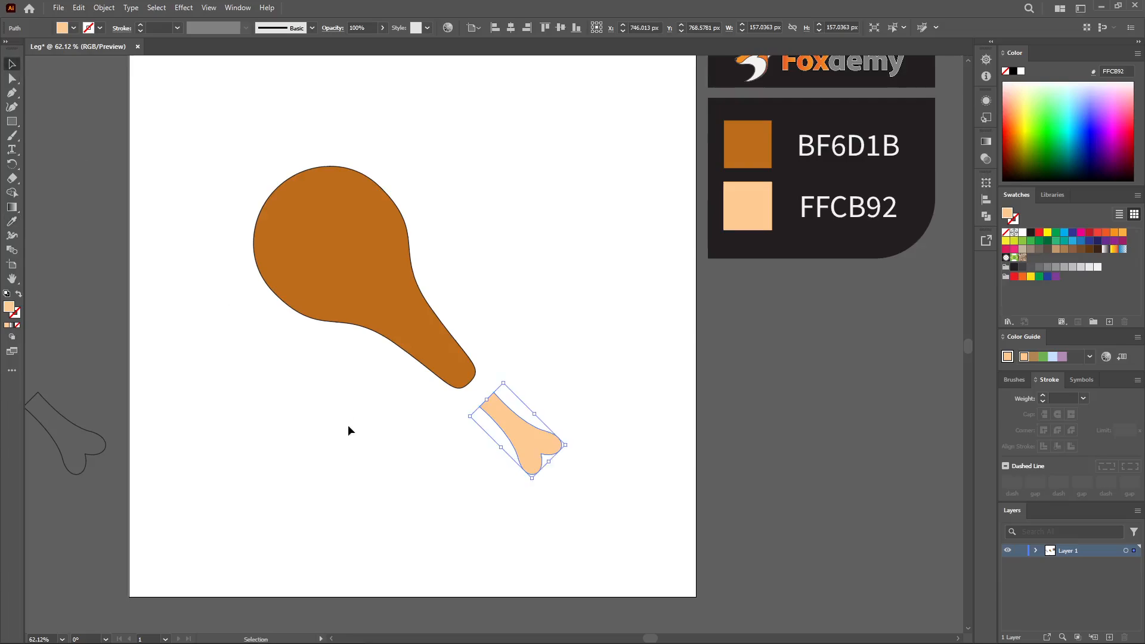
click(349, 424)
Remove the stroke from the brown leg.
click(383, 281)
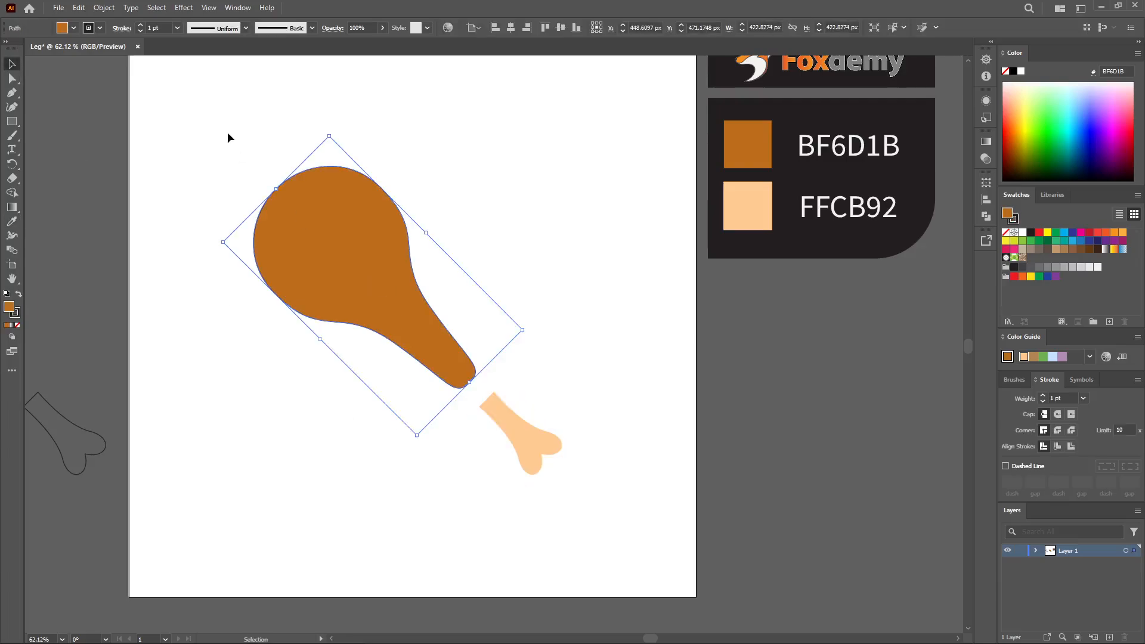
click(99, 28)
click(7, 47)
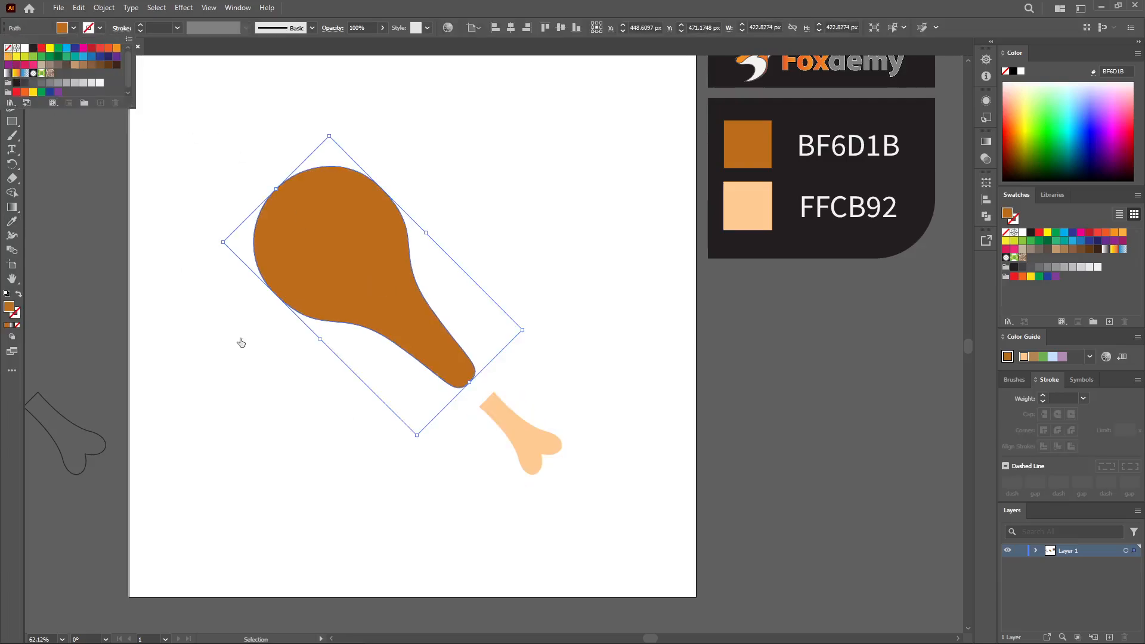
click(173, 269)
Duplicate the brown leg horizontally to the right of the original.
click(342, 460)
drag(347, 303, 568, 297)
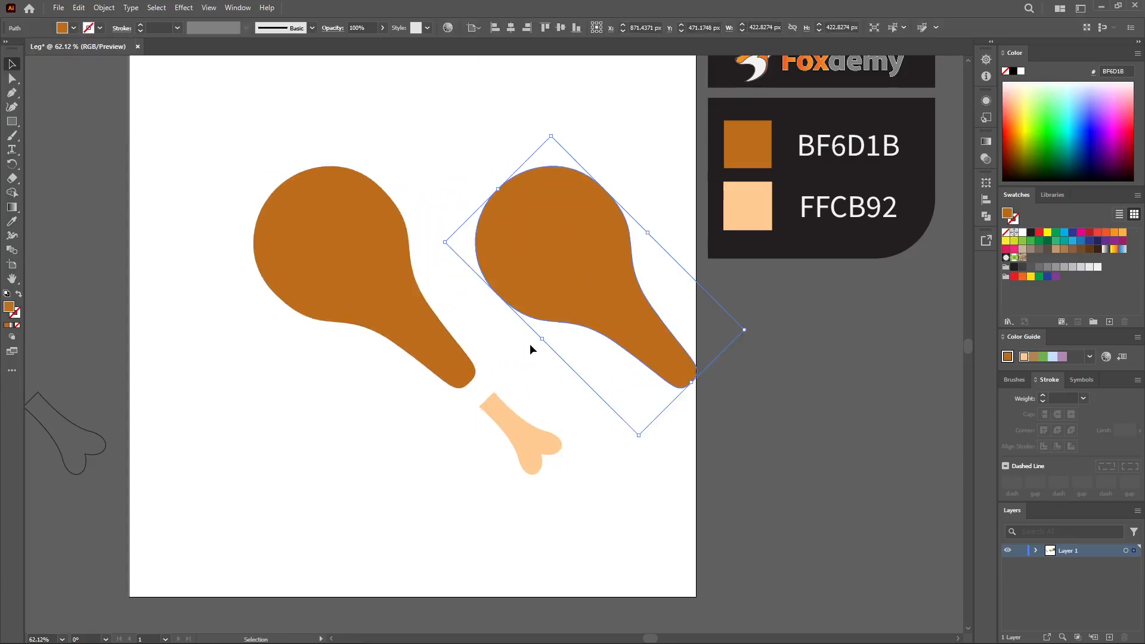
key(ctrl+shift+a)
Draw a curved path with no fill and a white stroke lengthwise along the lower side of the duplicate leg, extending past its narrow end.
key(p)
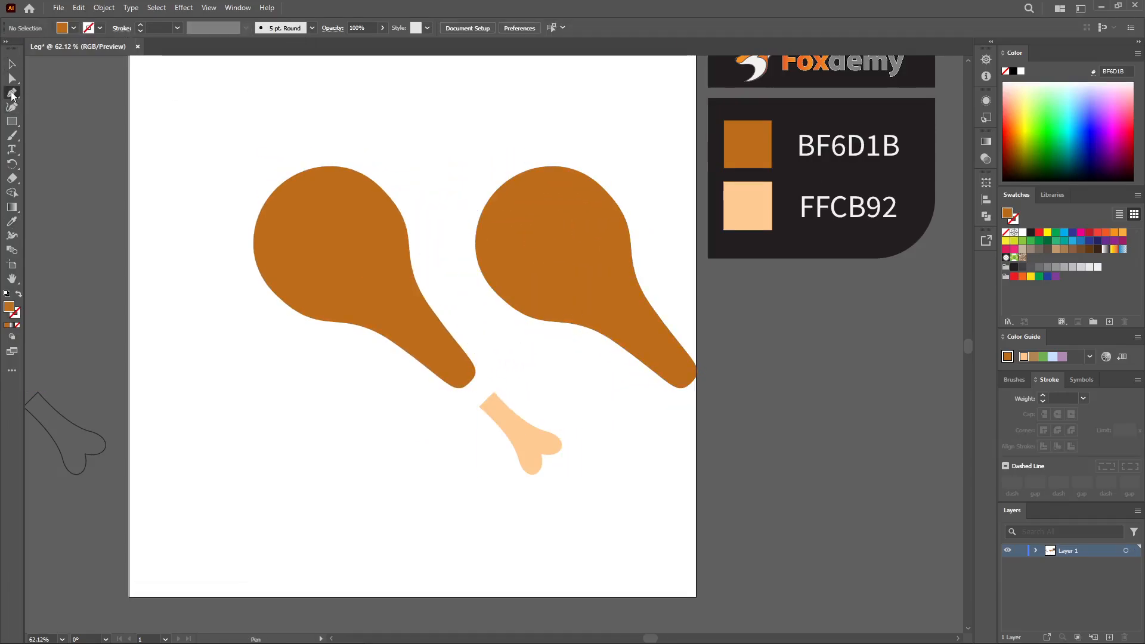
click(74, 28)
click(11, 57)
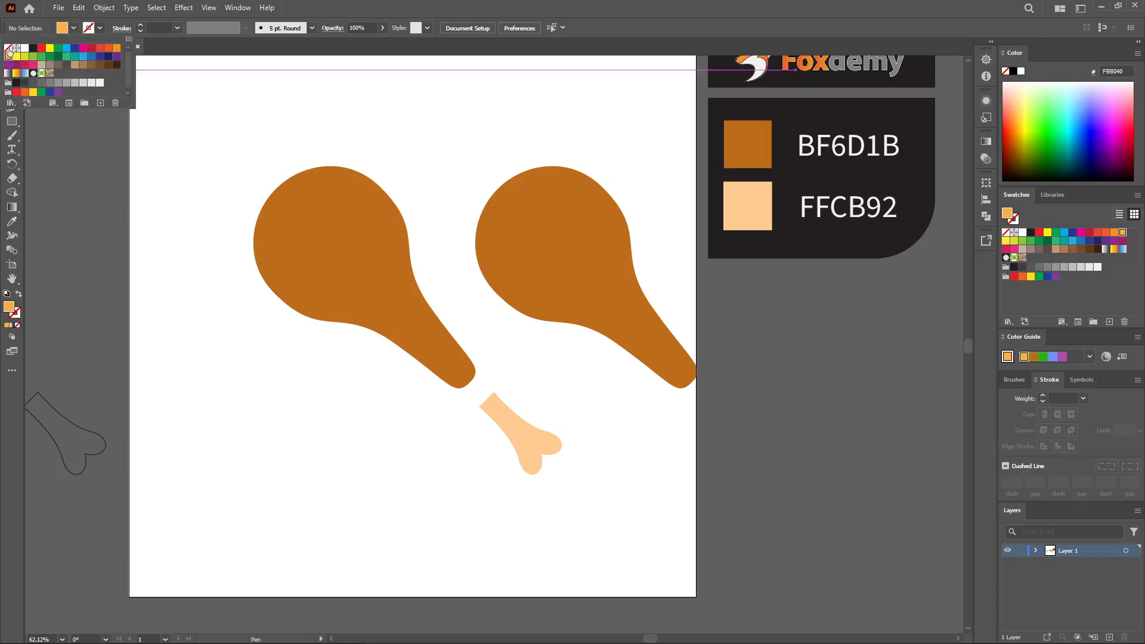
click(7, 48)
click(99, 28)
click(24, 47)
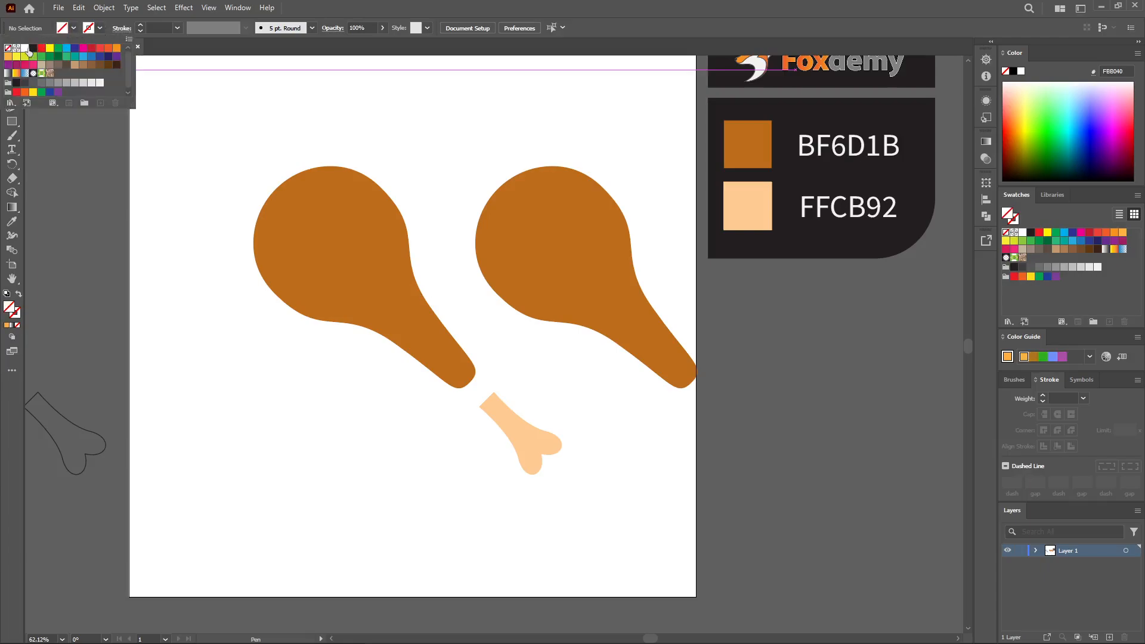
click(472, 194)
click(487, 189)
click(574, 309)
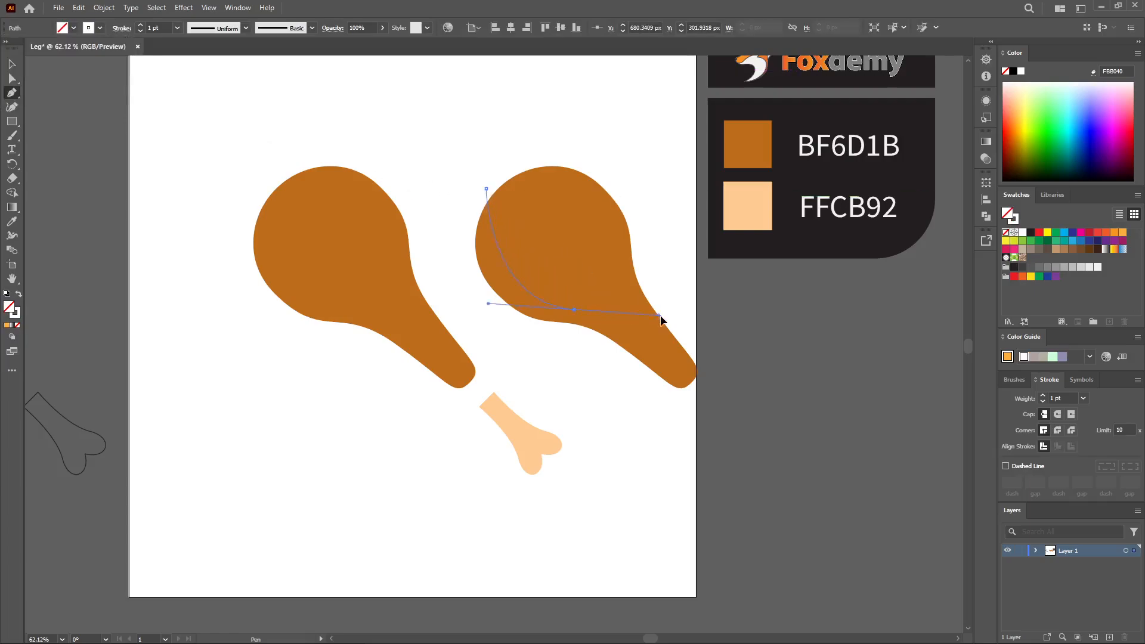
drag(654, 324, 672, 334)
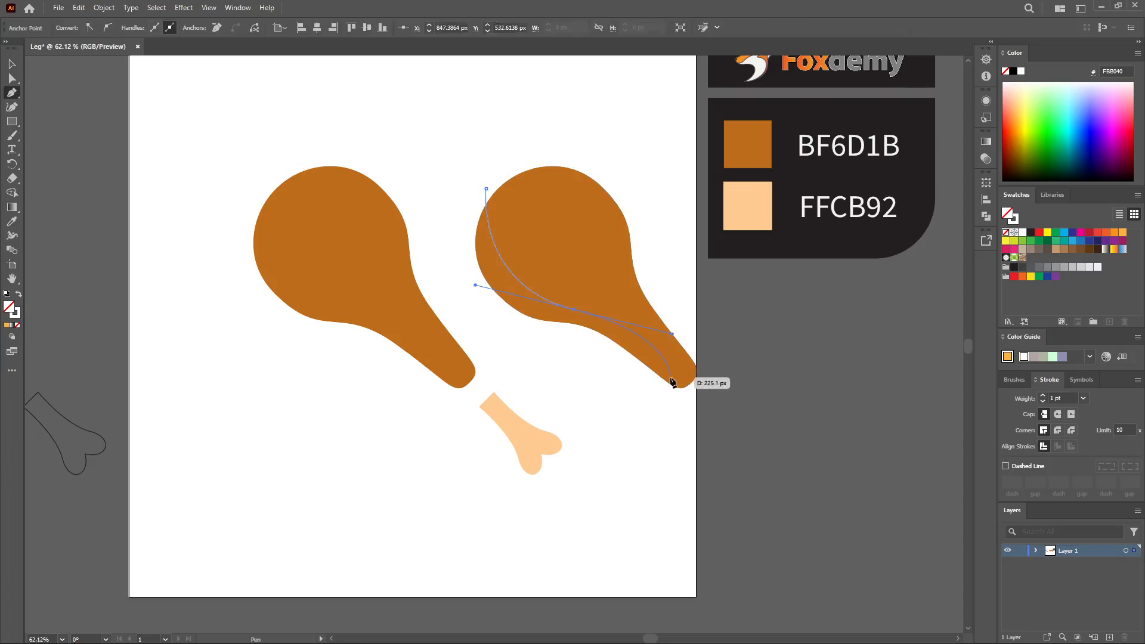
click(707, 432)
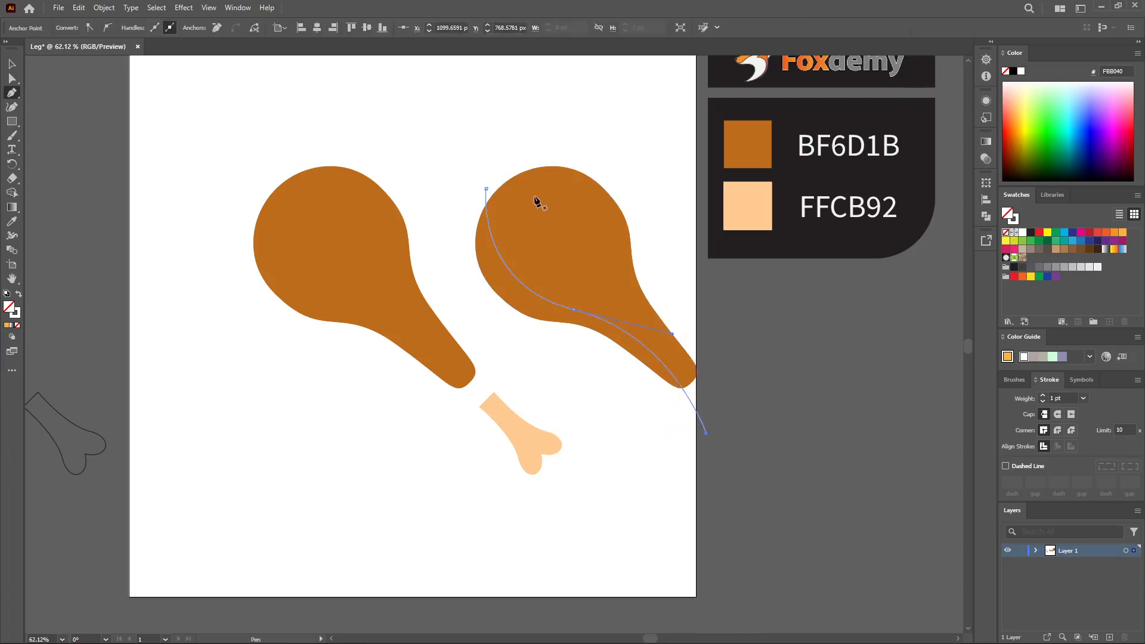
Draw a second white curve across the duplicate leg, just above the first and roughly following it past the narrow end.
click(487, 189)
mouse_move(492, 178)
mouse_down()
mouse_move(535, 299)
mouse_move(544, 287)
mouse_move(645, 346)
mouse_move(651, 338)
mouse_up()
drag(657, 345, 670, 373)
drag(669, 371, 382, 164)
key(Escape)
Draw a third white unfilled curve across the upper edge of the duplicate leg, cutting off a narrow sliver of its rounded end.
click(526, 162)
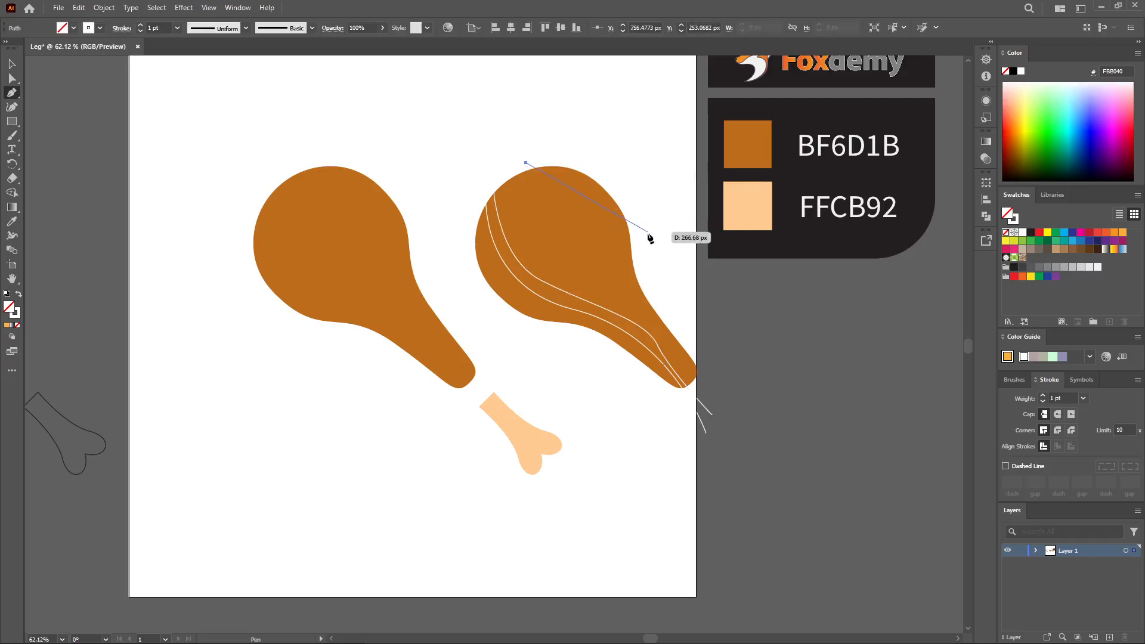
mouse_move(691, 321)
mouse_down()
mouse_move(692, 331)
mouse_move(677, 319)
mouse_move(680, 333)
mouse_up()
key(v)
click(608, 126)
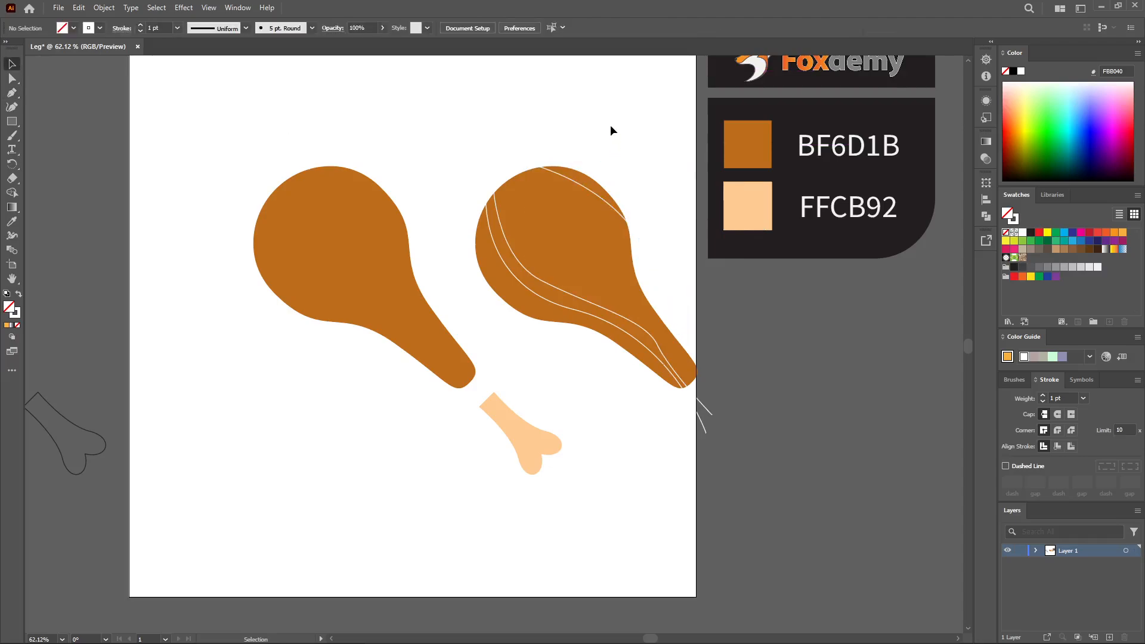
Smooth the duplicate leg's second lengthwise curve by moving its lower anchor inward with the Curvature tool, so it runs evenly beside the first curve.
key(ctrl+1)
drag(648, 240, 502, 286)
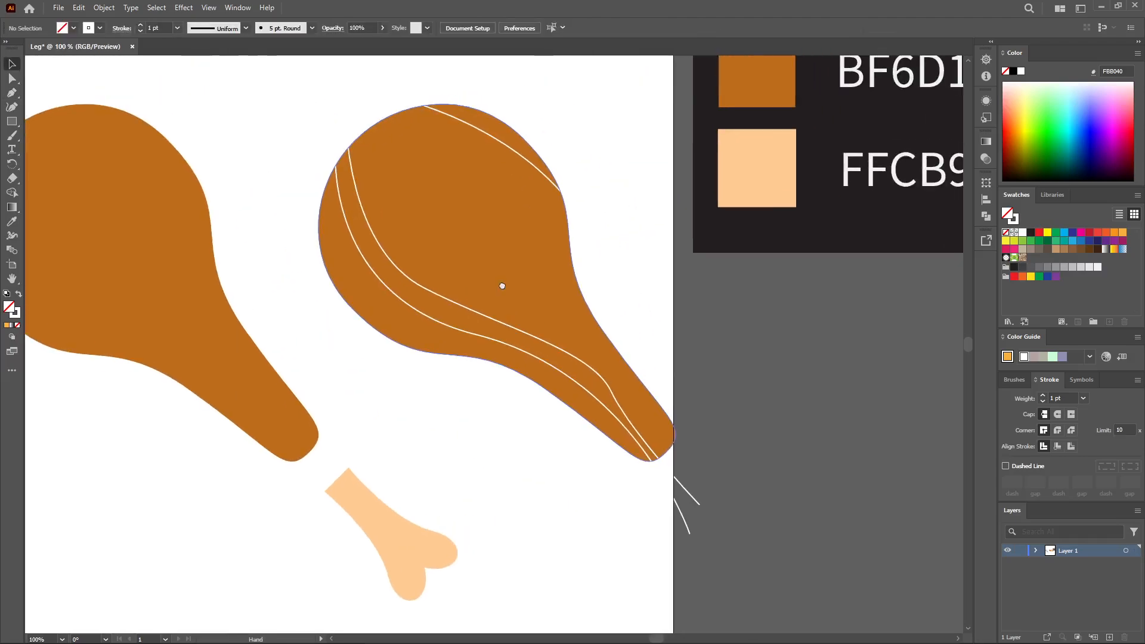
click(614, 399)
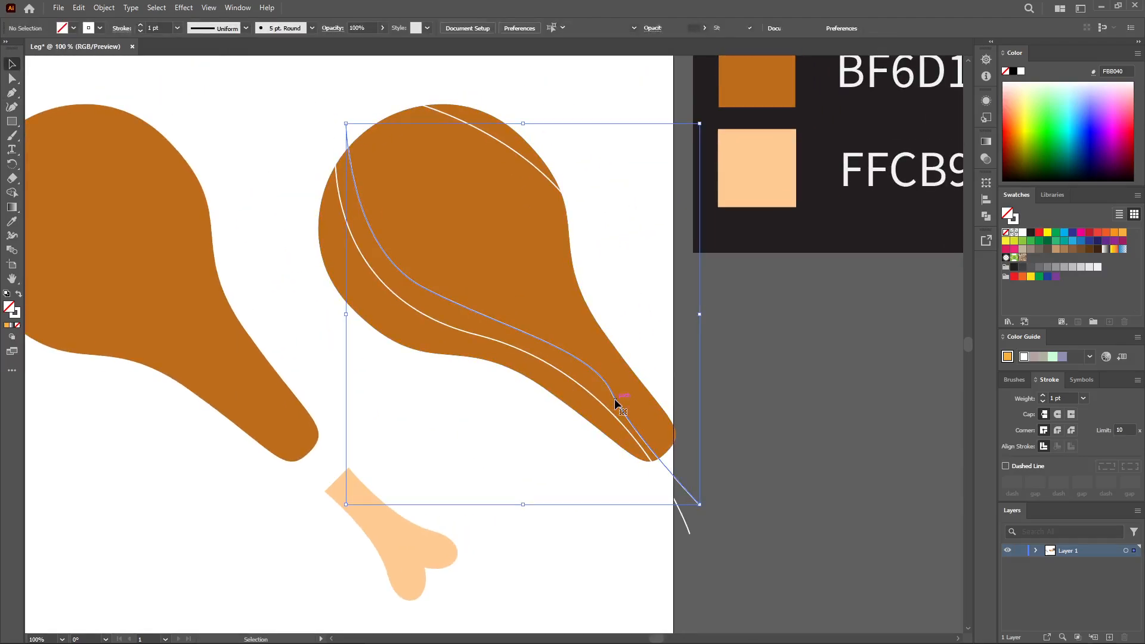
click(11, 106)
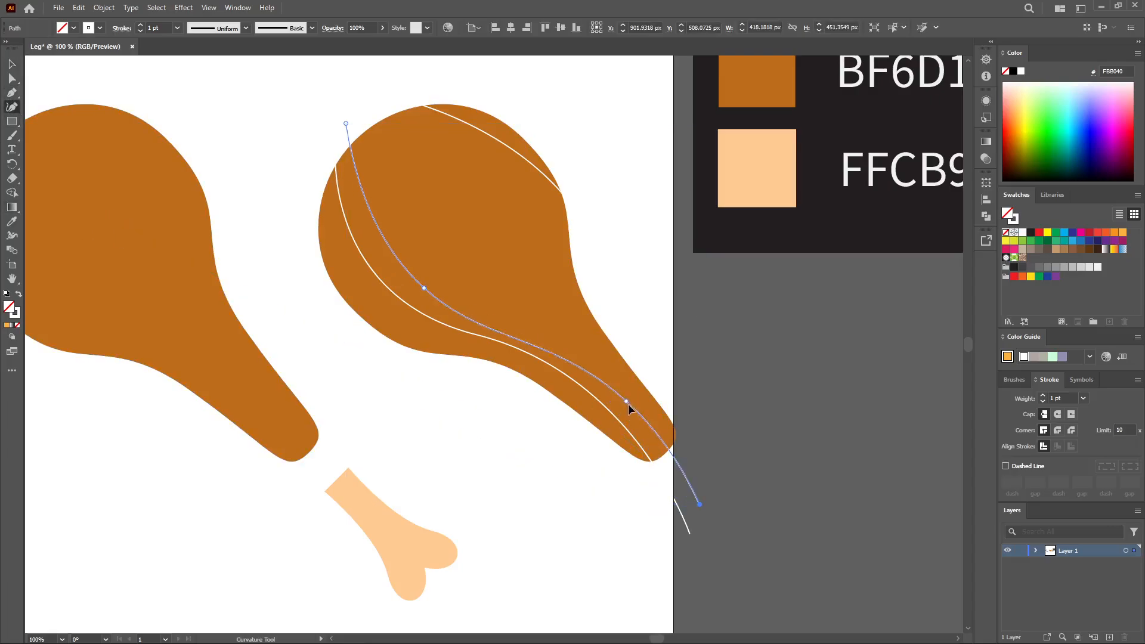
drag(630, 404, 580, 366)
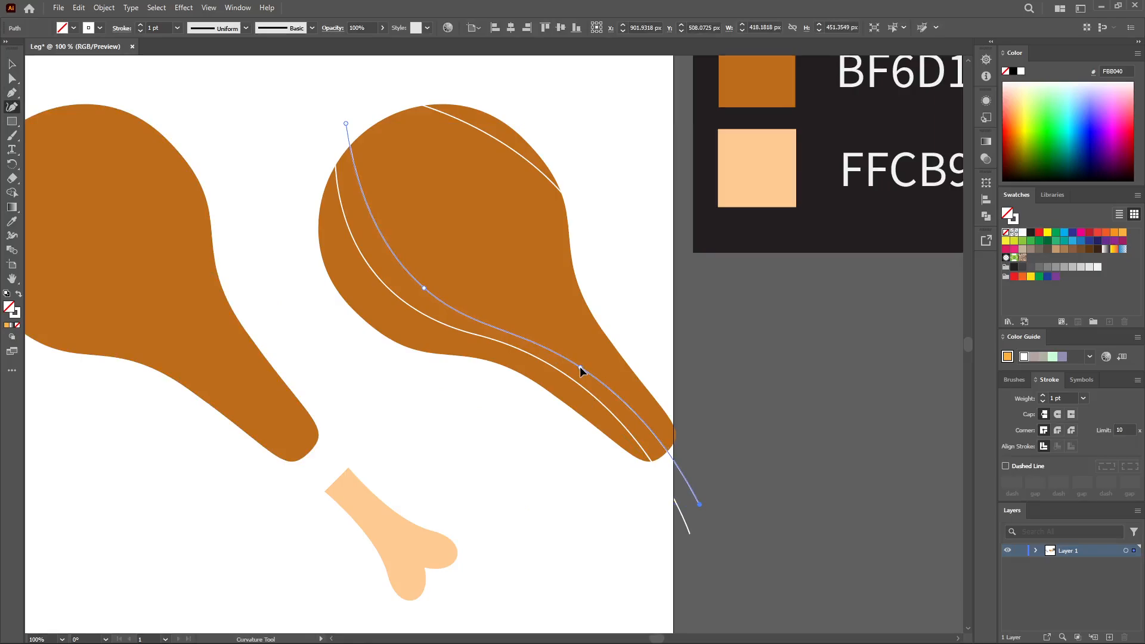
click(11, 64)
click(274, 231)
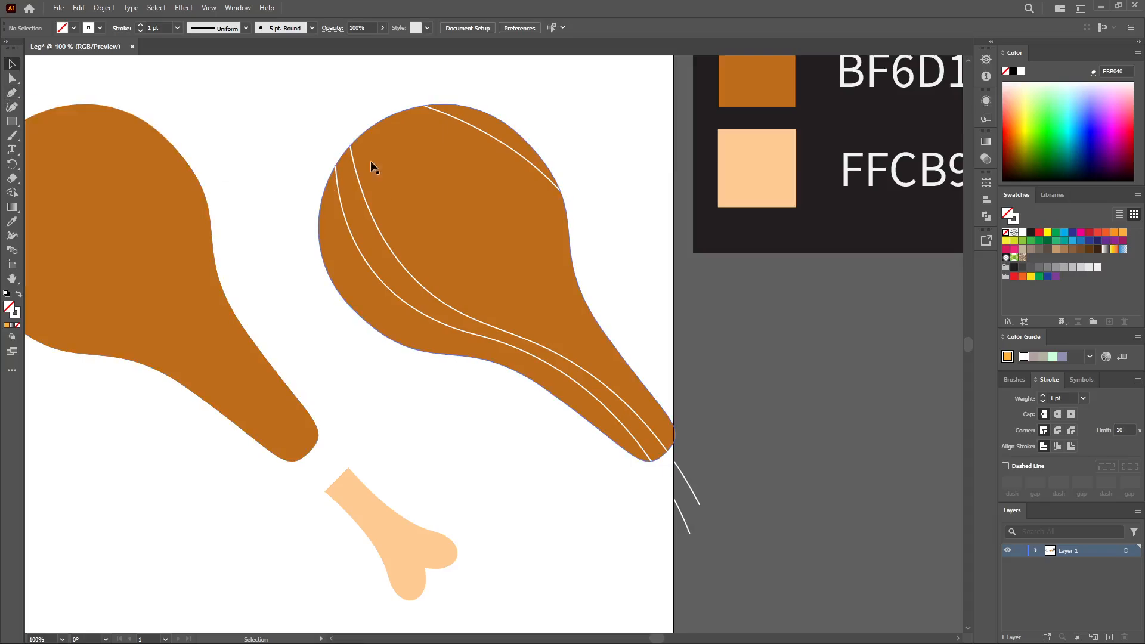
Divide the duplicate leg along its curves with Shape Builder and fill the two lower strips with black 231F20.
drag(366, 343, 364, 340)
click(12, 192)
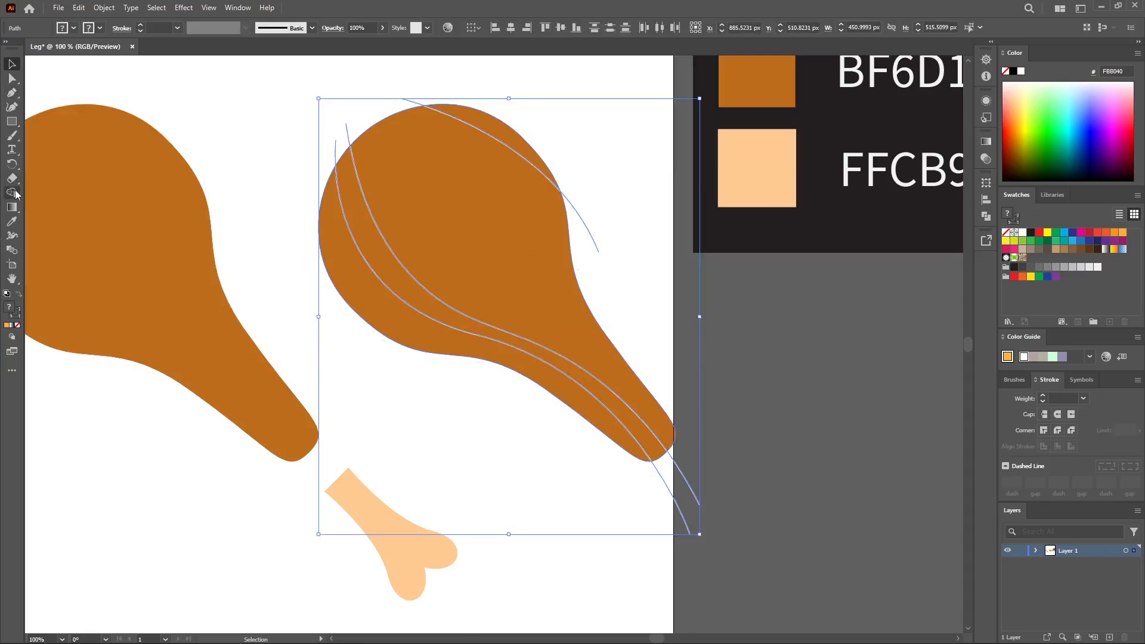
alt+click(383, 269)
click(1031, 234)
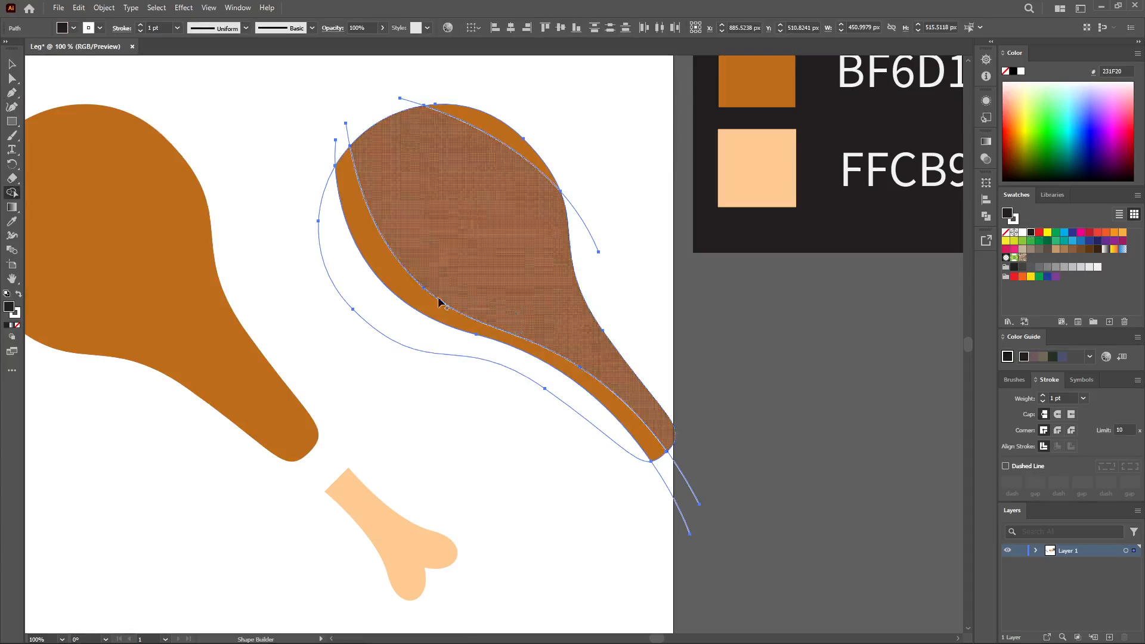
click(379, 319)
click(384, 265)
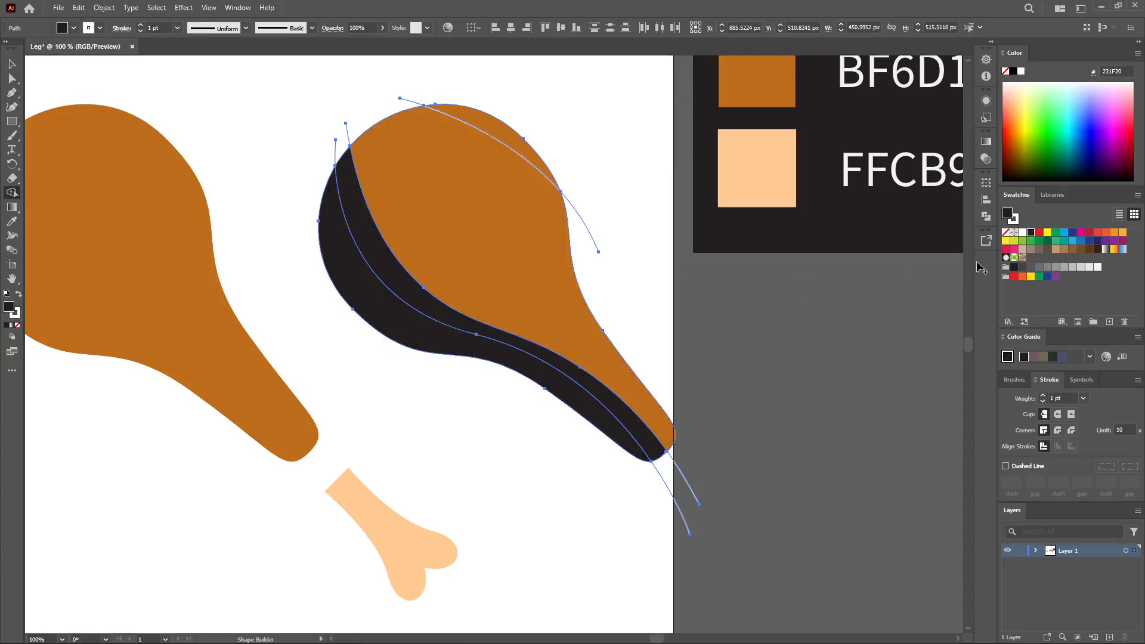
Fill the sliver at the duplicate leg's upper edge with light grey F1F2F2 using Shape Builder.
click(1098, 268)
click(507, 132)
click(8, 64)
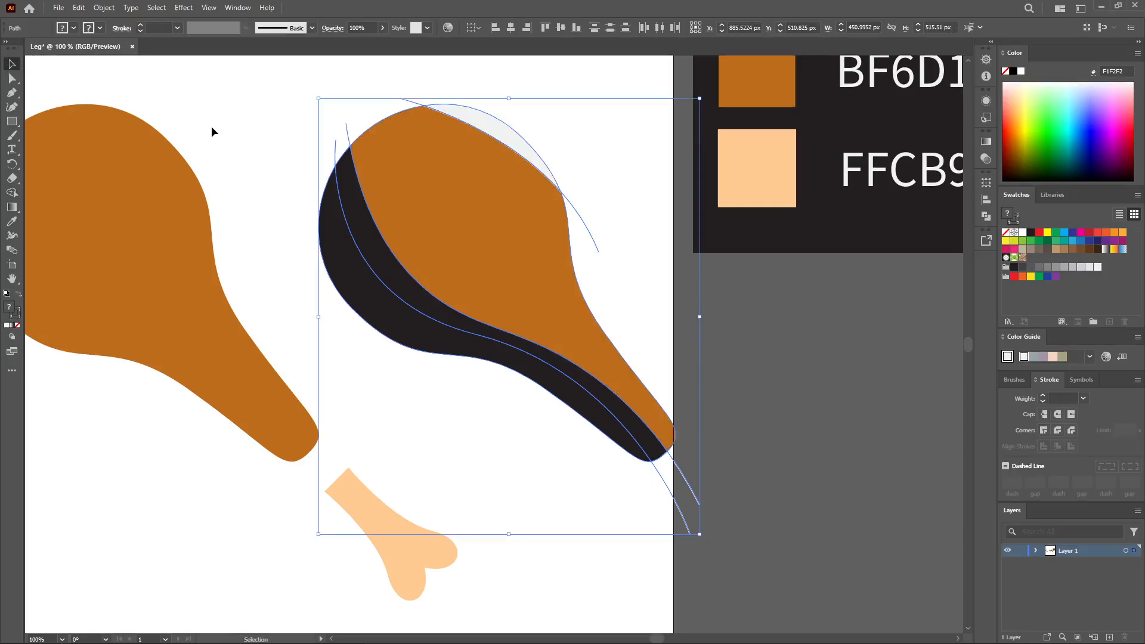
click(211, 126)
Draw a short unfilled arc about 64 px wide on the upper part of the duplicate leg.
click(11, 93)
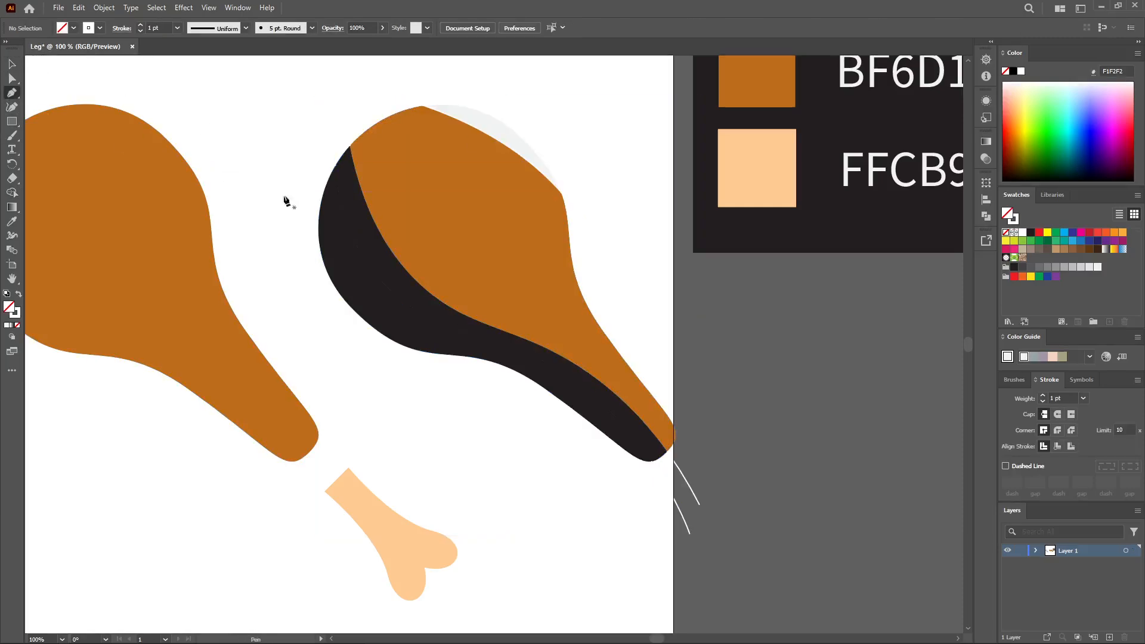
click(405, 143)
drag(458, 159, 462, 193)
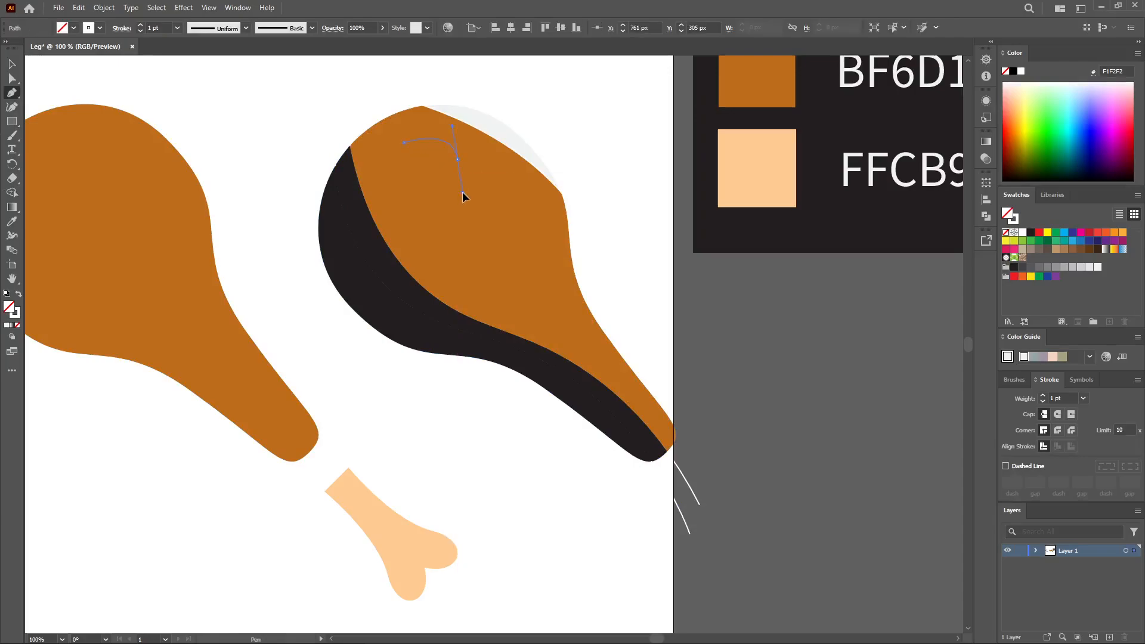
click(12, 64)
click(286, 136)
Give the short arc a black 3 pt stroke with a width profile that tapers at both ends.
click(451, 156)
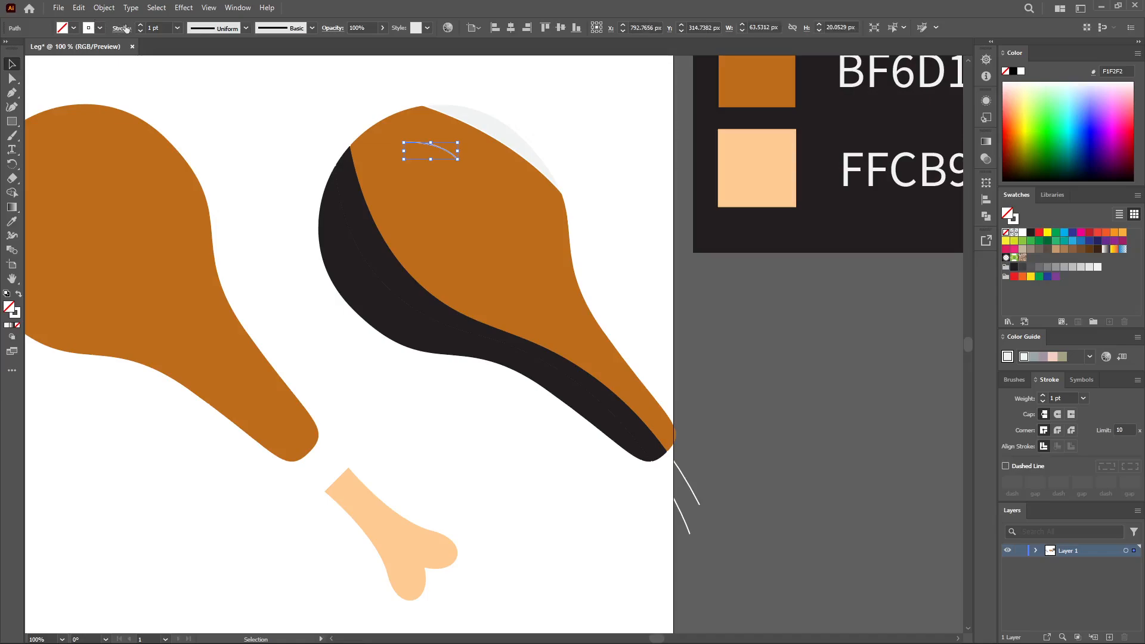
click(100, 28)
click(33, 49)
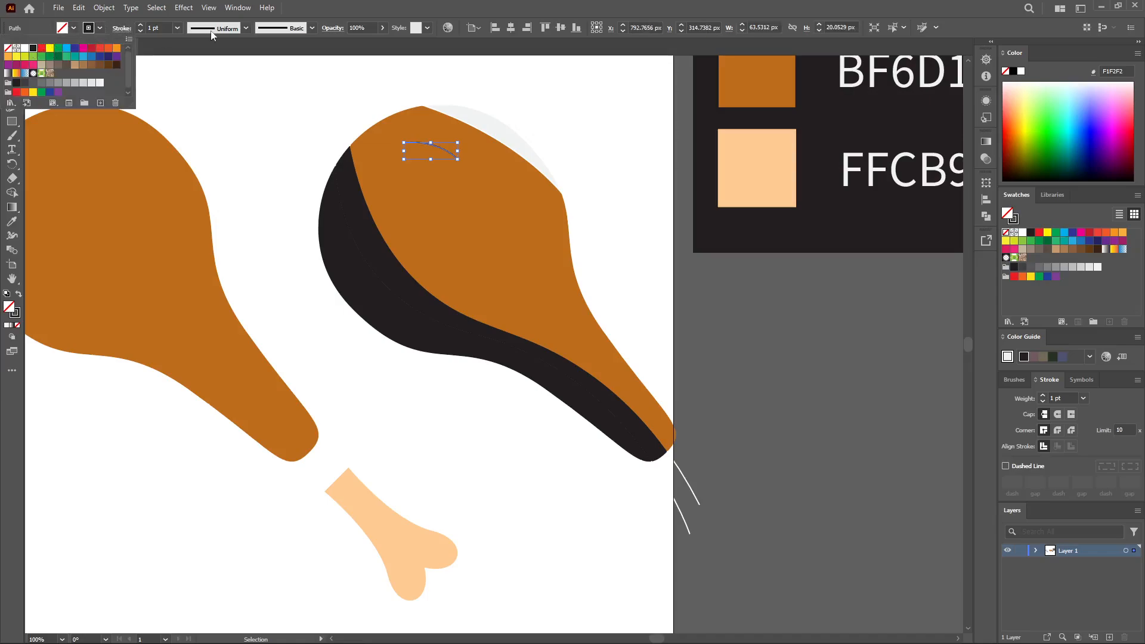
click(212, 29)
click(183, 49)
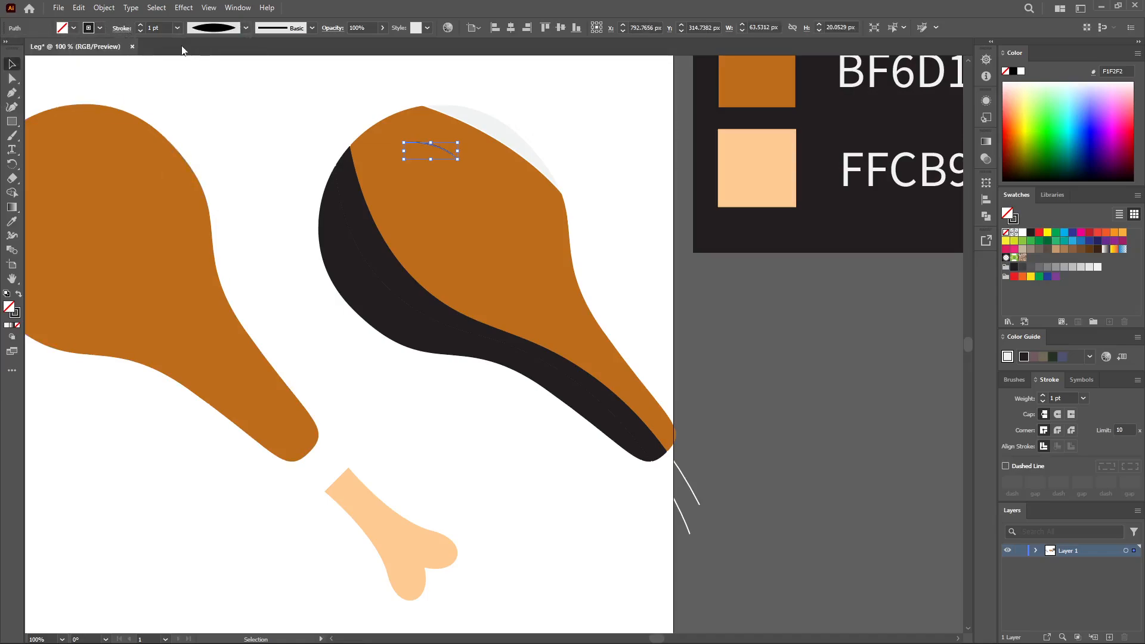
click(141, 25)
Duplicate and rotate the tapered arc to spread five arcs across the duplicate leg's upper part, following its outer edge.
mouse_move(442, 146)
mouse_down()
mouse_move(441, 133)
mouse_move(495, 172)
mouse_move(472, 174)
mouse_move(426, 146)
mouse_move(426, 163)
mouse_move(490, 186)
mouse_move(513, 241)
mouse_move(549, 244)
mouse_move(548, 258)
mouse_up()
drag(553, 274, 538, 278)
click(591, 281)
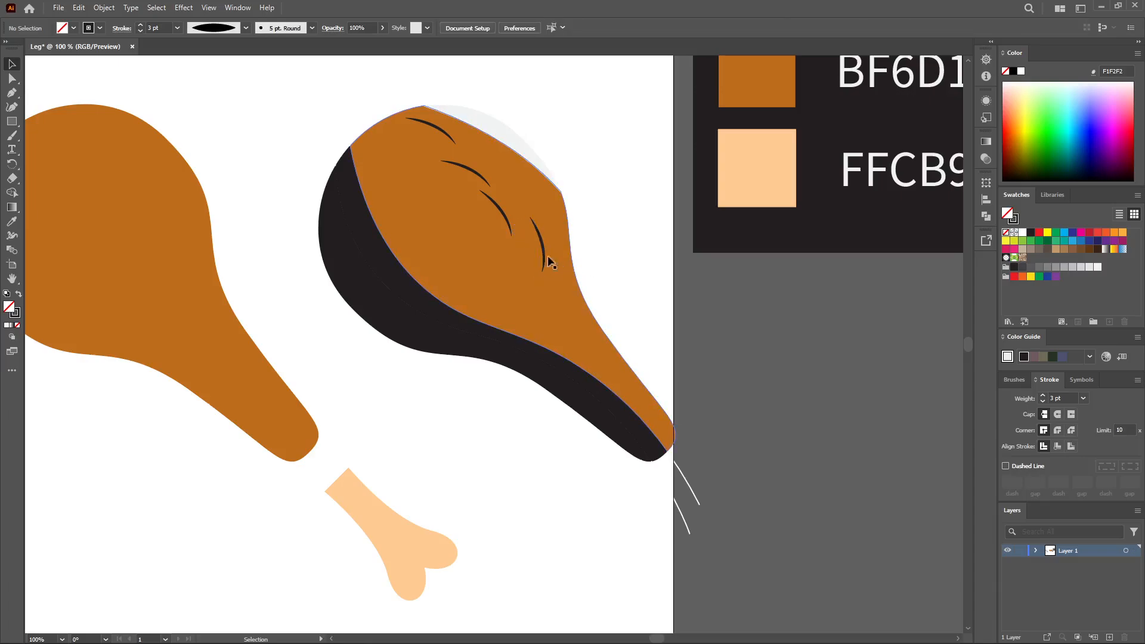
mouse_move(535, 235)
mouse_down()
mouse_move(528, 188)
mouse_move(515, 189)
mouse_up()
drag(500, 148, 491, 149)
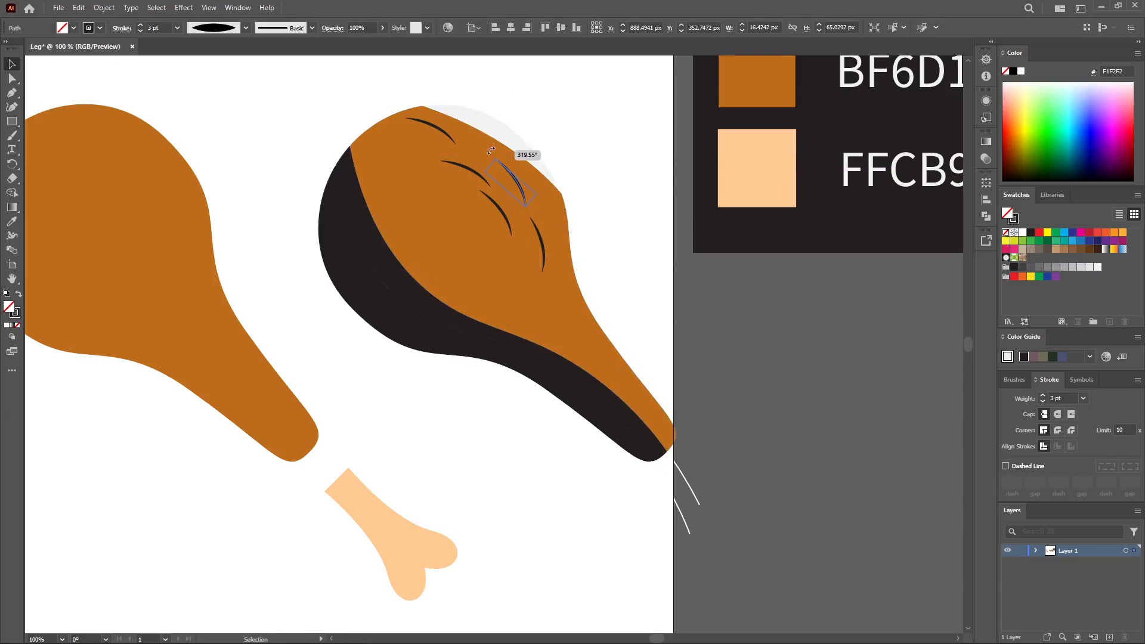
Add two smaller copies of the tapered arc, one beneath each of the two uppermost arcs on the duplicate leg.
mouse_move(500, 212)
mouse_down()
mouse_move(415, 170)
mouse_move(409, 153)
mouse_move(352, 212)
mouse_up()
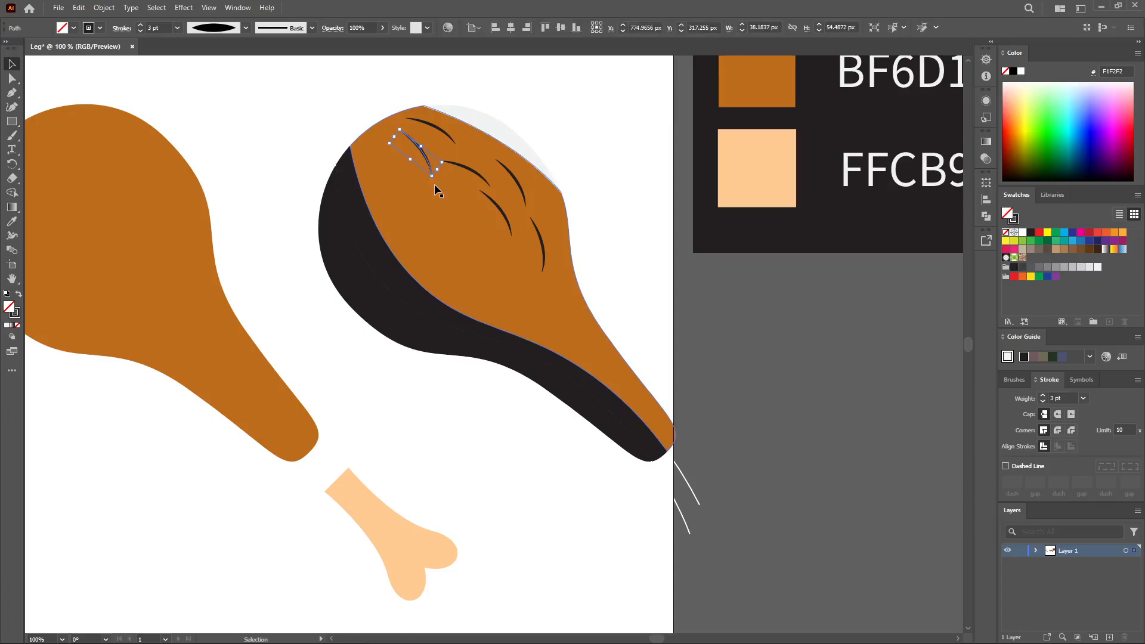
mouse_move(436, 180)
mouse_down()
mouse_move(413, 156)
mouse_move(483, 212)
mouse_move(466, 192)
mouse_up()
click(330, 95)
click(409, 141)
click(327, 110)
click(333, 93)
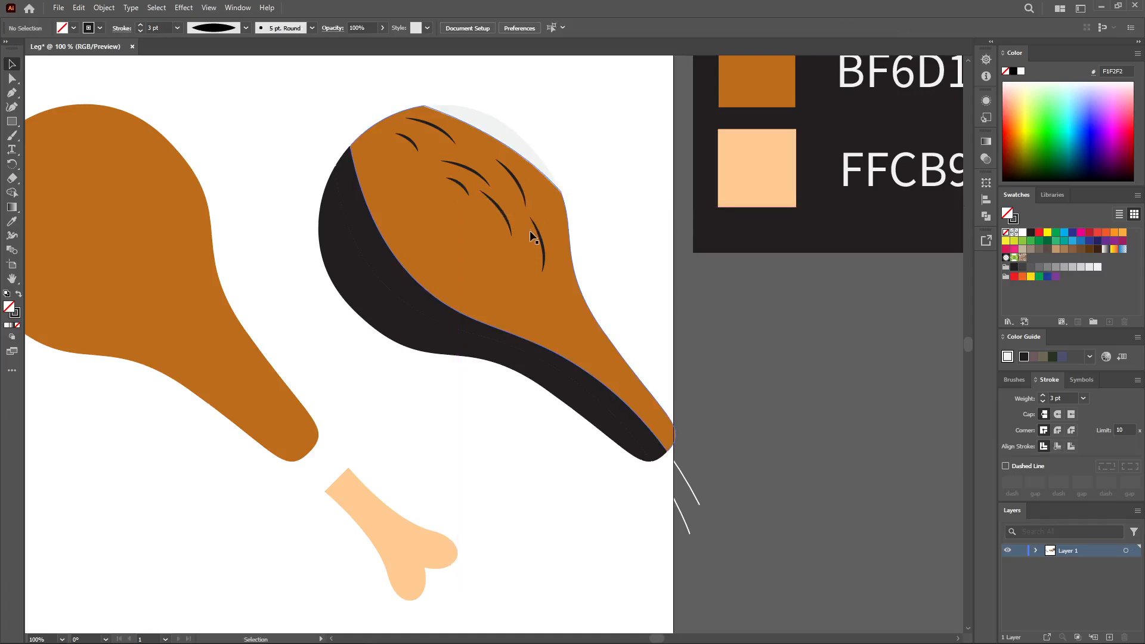
Group all seven black tapered arcs on the duplicate leg.
click(541, 246)
shift+click(501, 206)
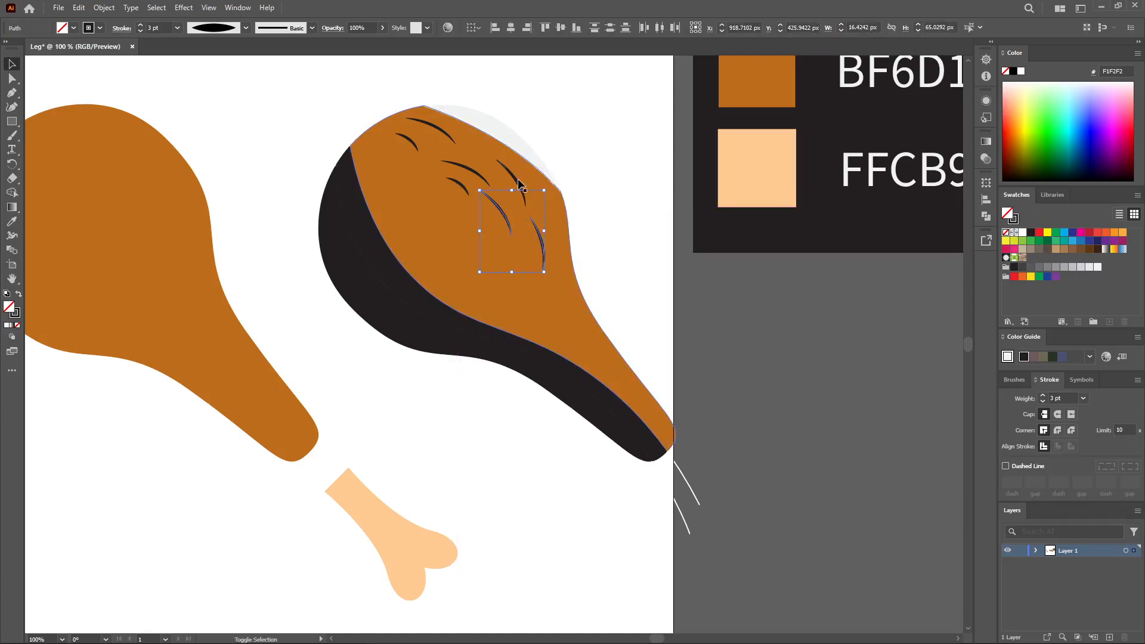
shift+click(510, 173)
shift+click(459, 186)
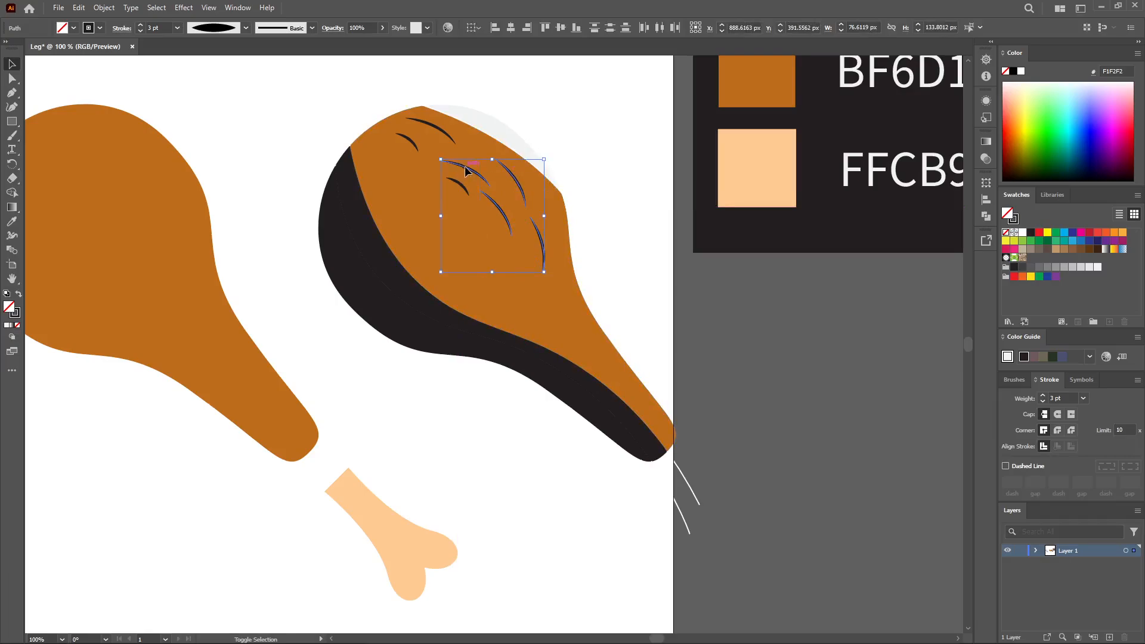
shift+click(412, 142)
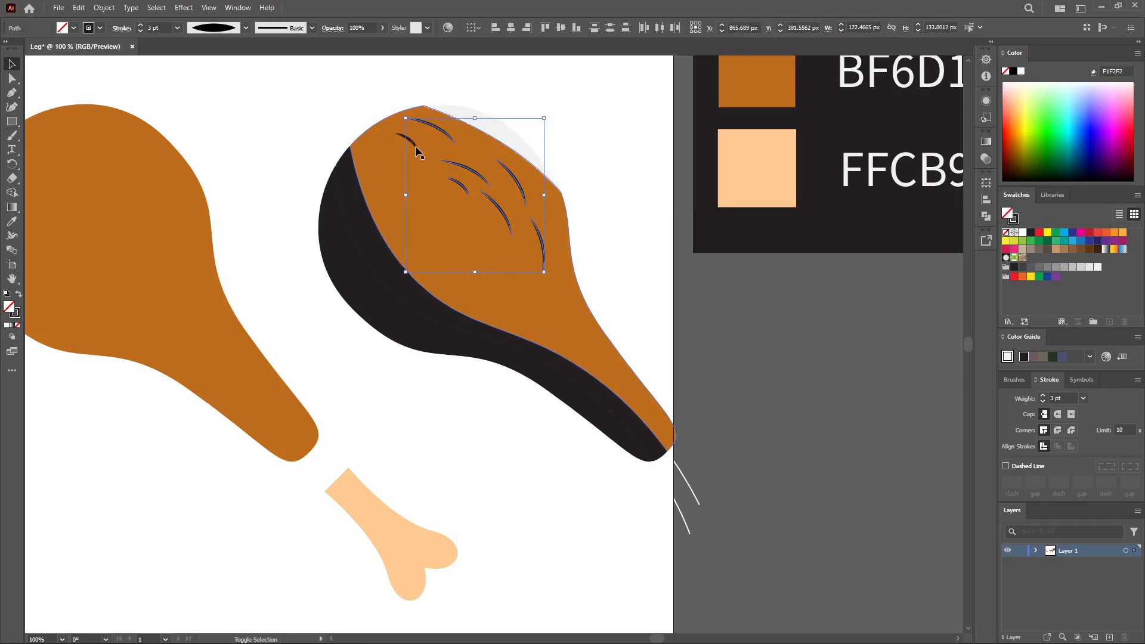
right_click(413, 146)
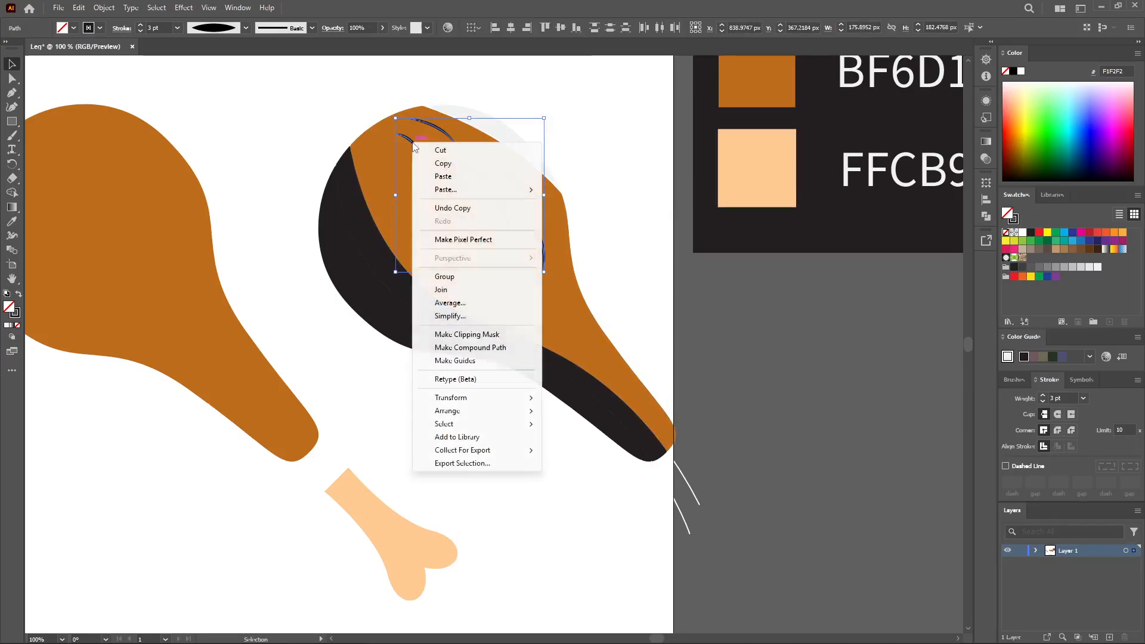
click(449, 274)
click(655, 327)
Move the light grey sliver, the arc group and both black strips from the duplicate onto the matching places of the original leg.
drag(320, 299, 576, 312)
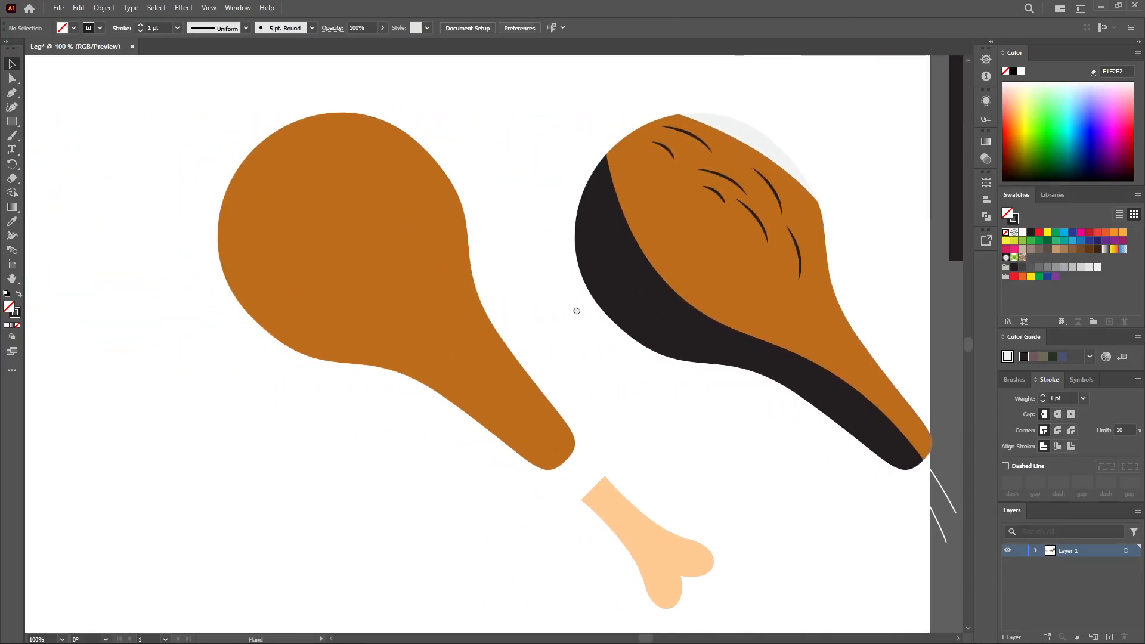
click(763, 143)
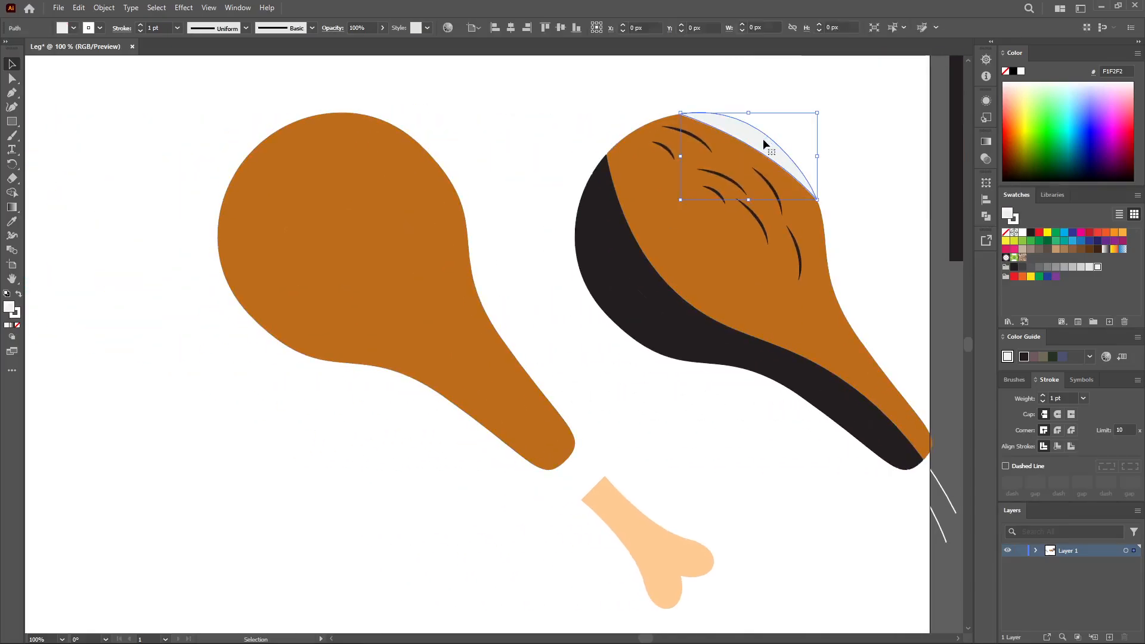
shift+click(797, 250)
shift+click(604, 249)
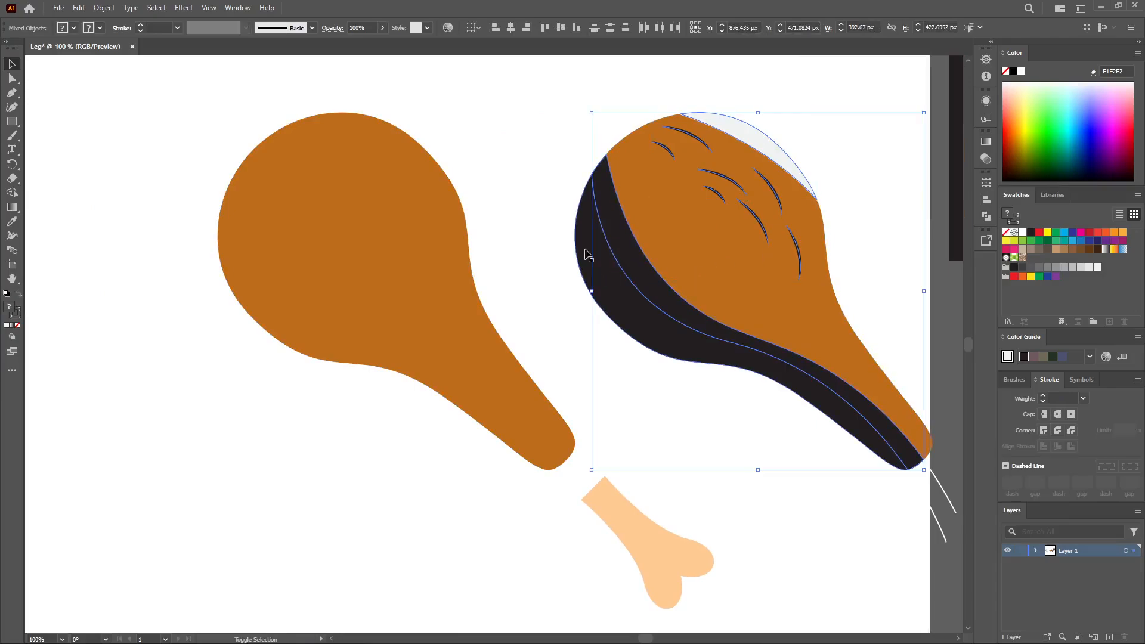
mouse_move(613, 247)
mouse_down()
mouse_move(535, 285)
mouse_move(253, 237)
mouse_up()
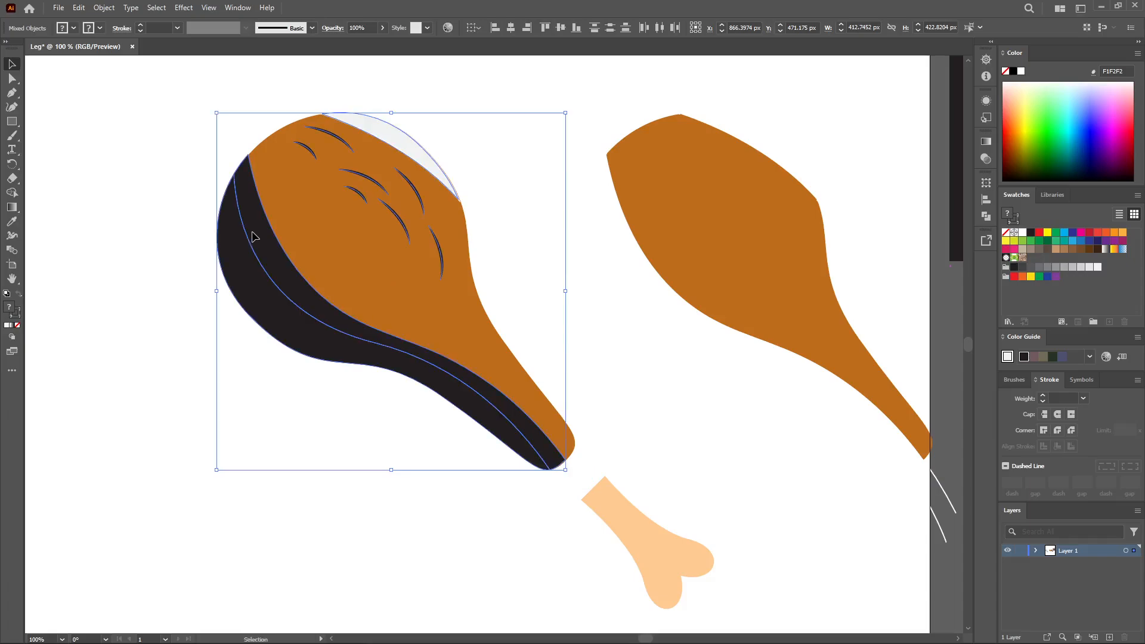
click(586, 233)
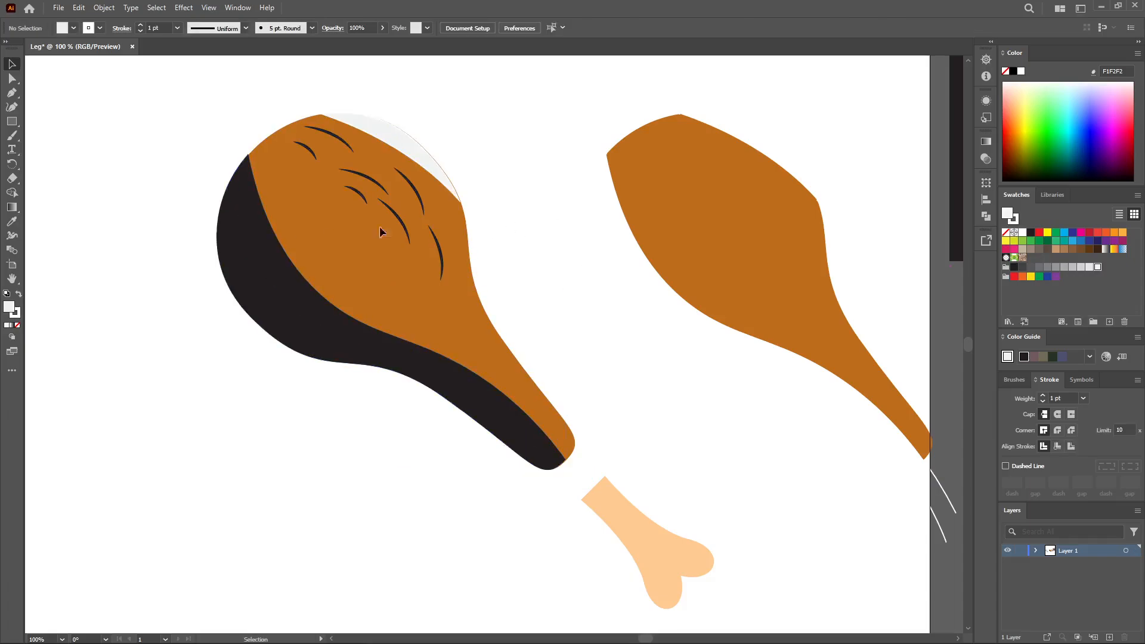
Set the opacity of the light grey highlight sliver on the original leg to 30%.
click(405, 147)
click(383, 29)
drag(382, 43, 353, 49)
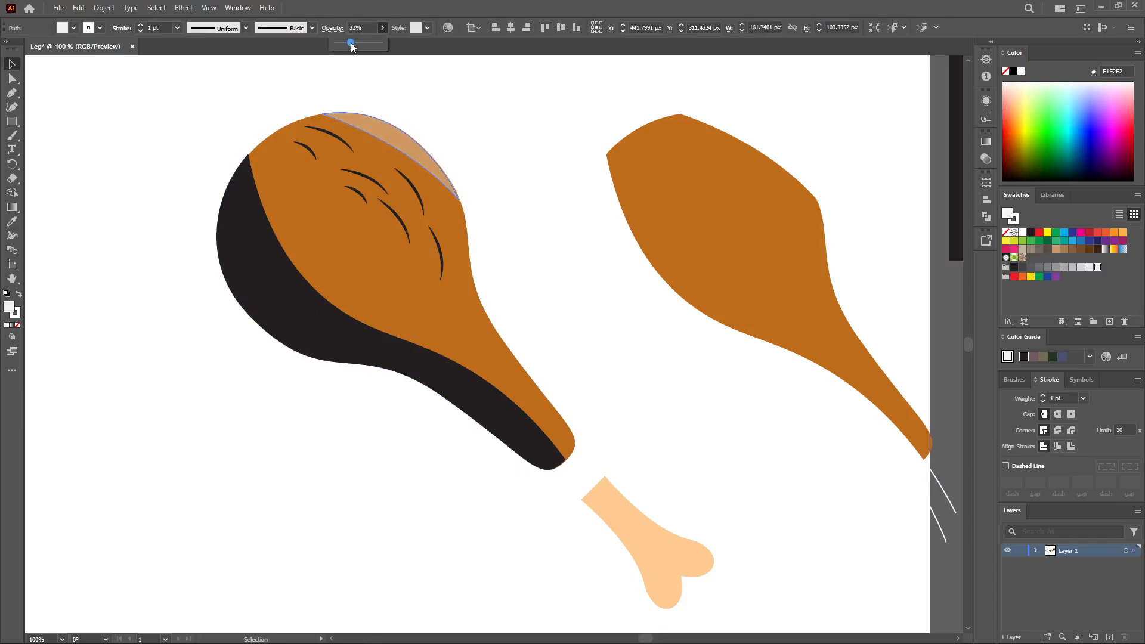
drag(350, 42, 352, 41)
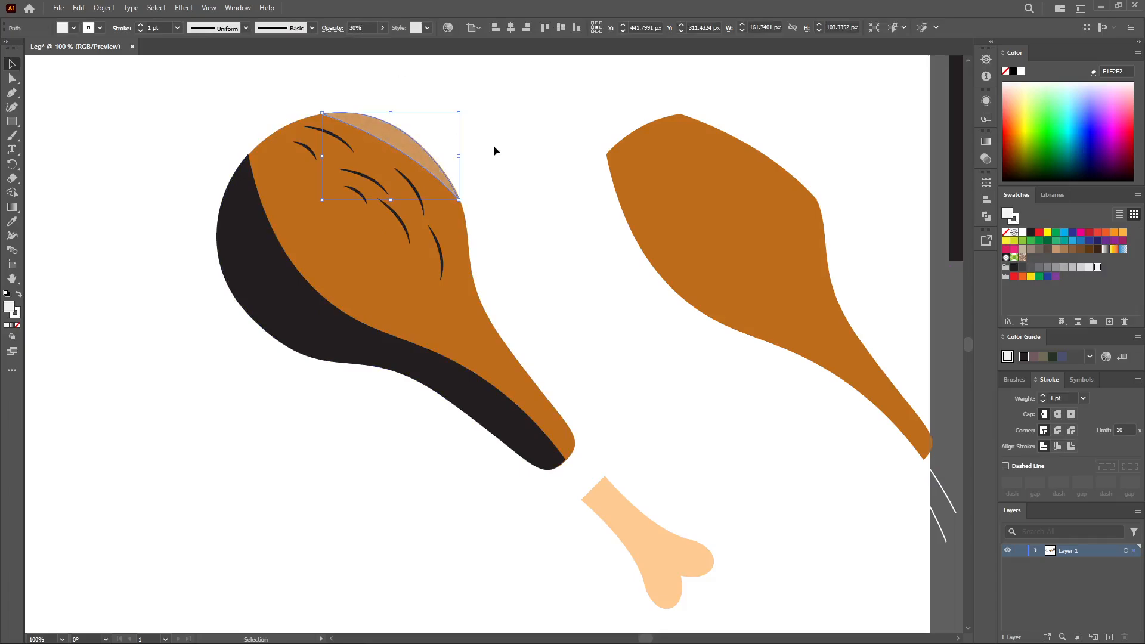
click(493, 145)
Lower the opacity of the inner black strip on the original leg to turn it into a faint shadow.
click(299, 292)
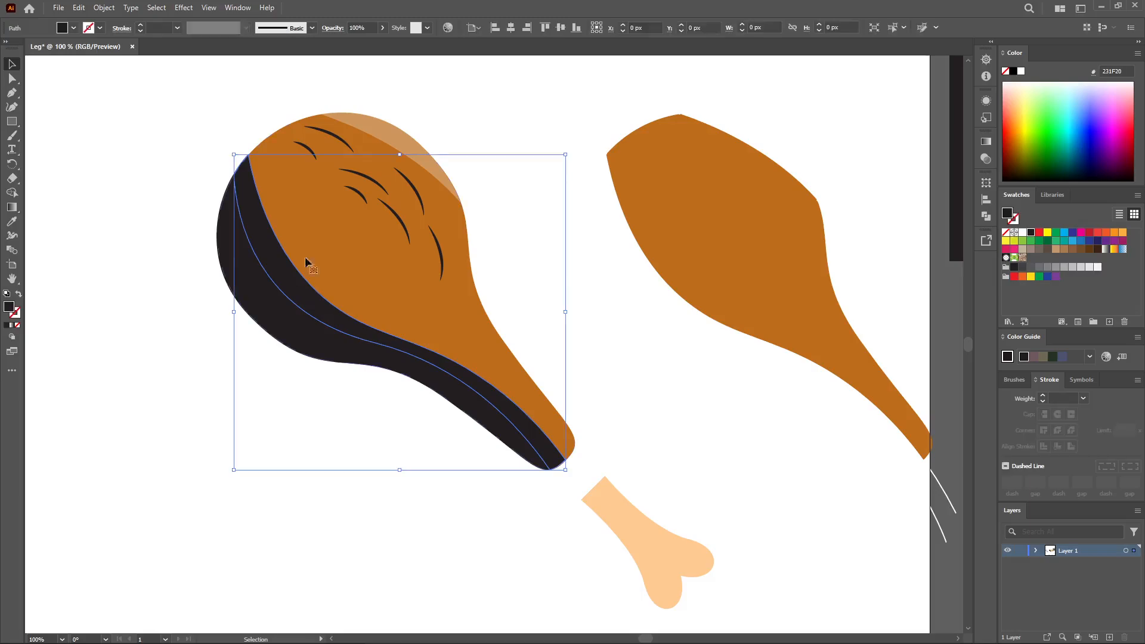
click(382, 28)
drag(382, 43, 342, 40)
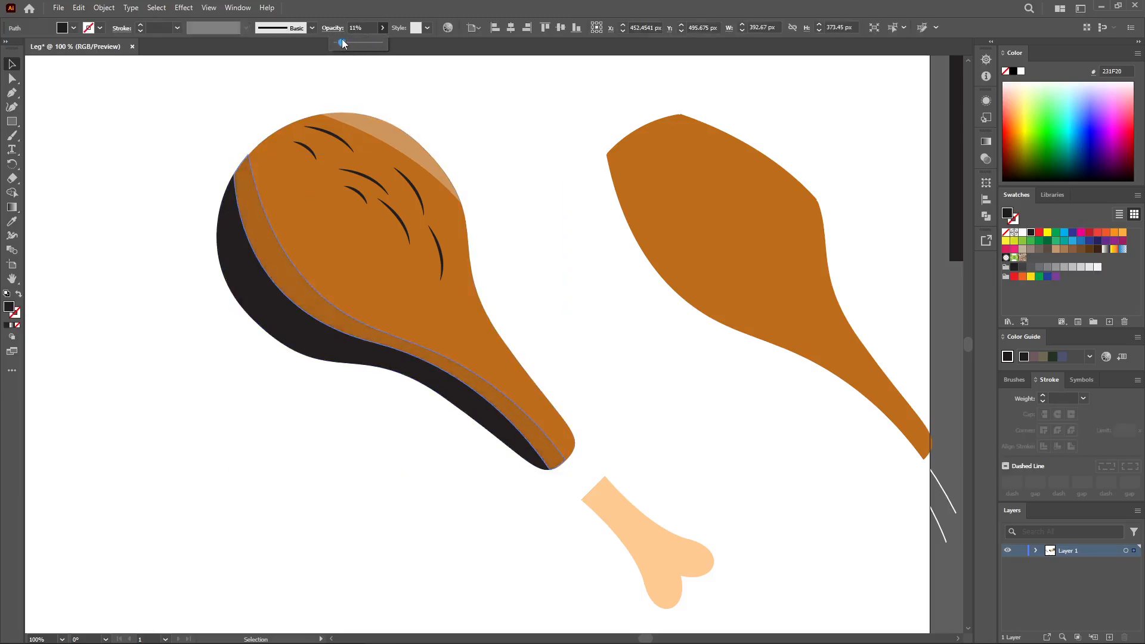
click(365, 28)
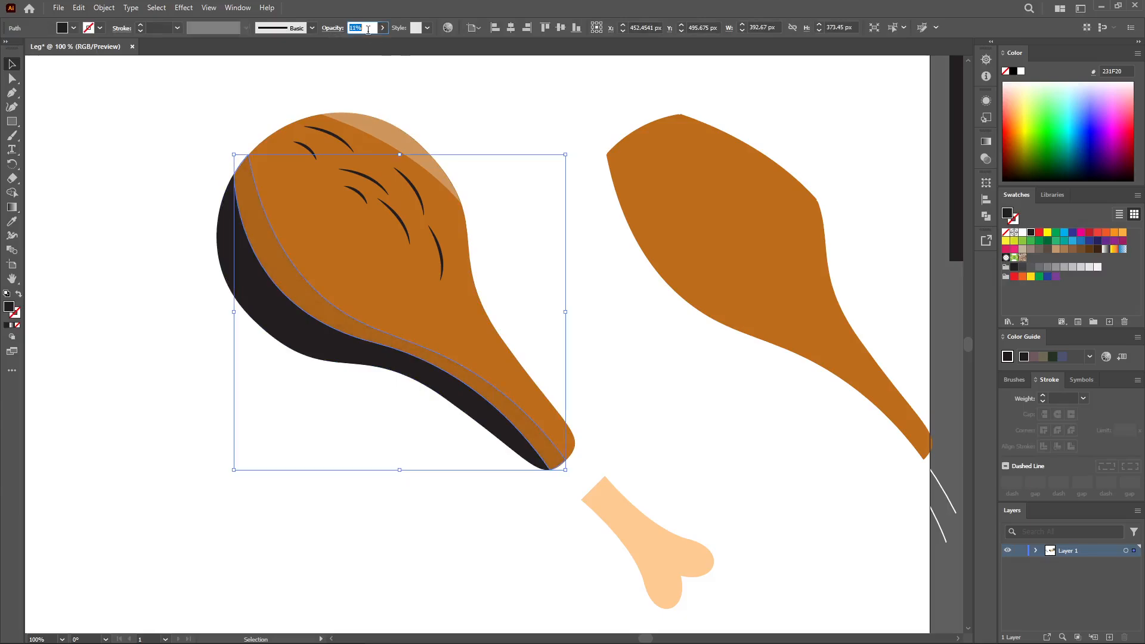
text(1)
key(Return)
Set the opacity of the outer black strip on the leg to 30%.
click(256, 310)
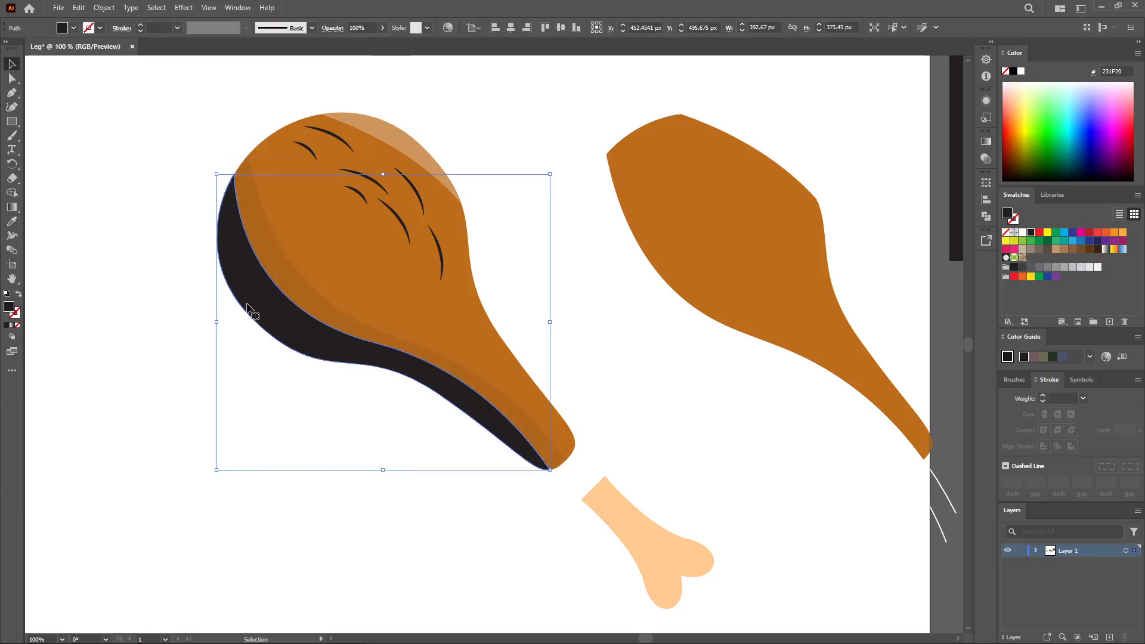
click(383, 28)
drag(384, 42, 344, 40)
click(363, 28)
text(30)
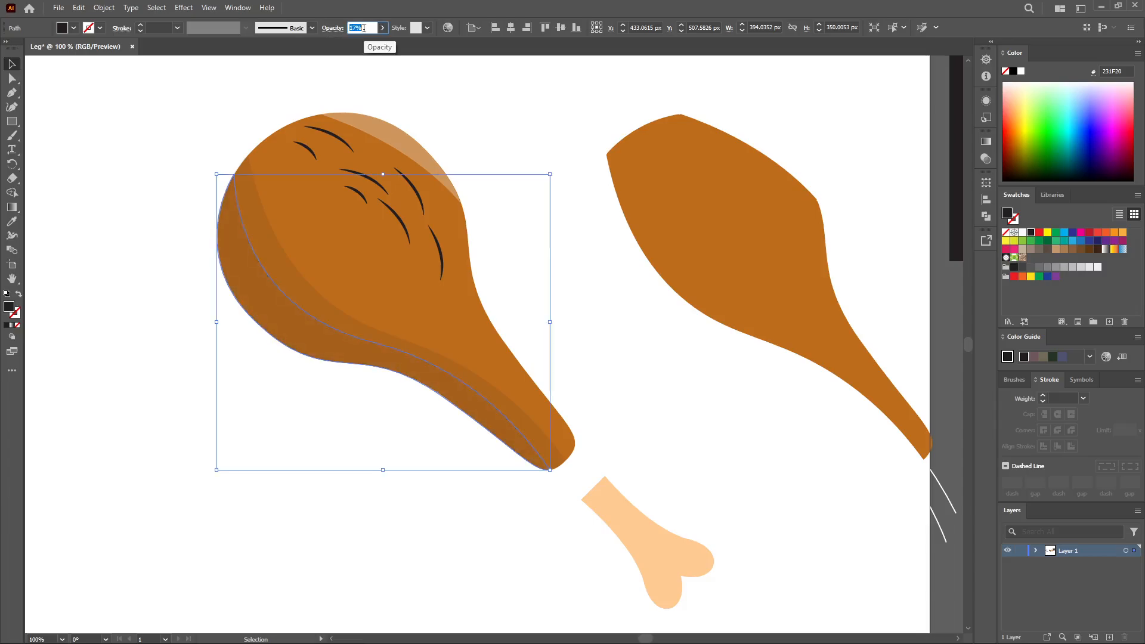
click(89, 117)
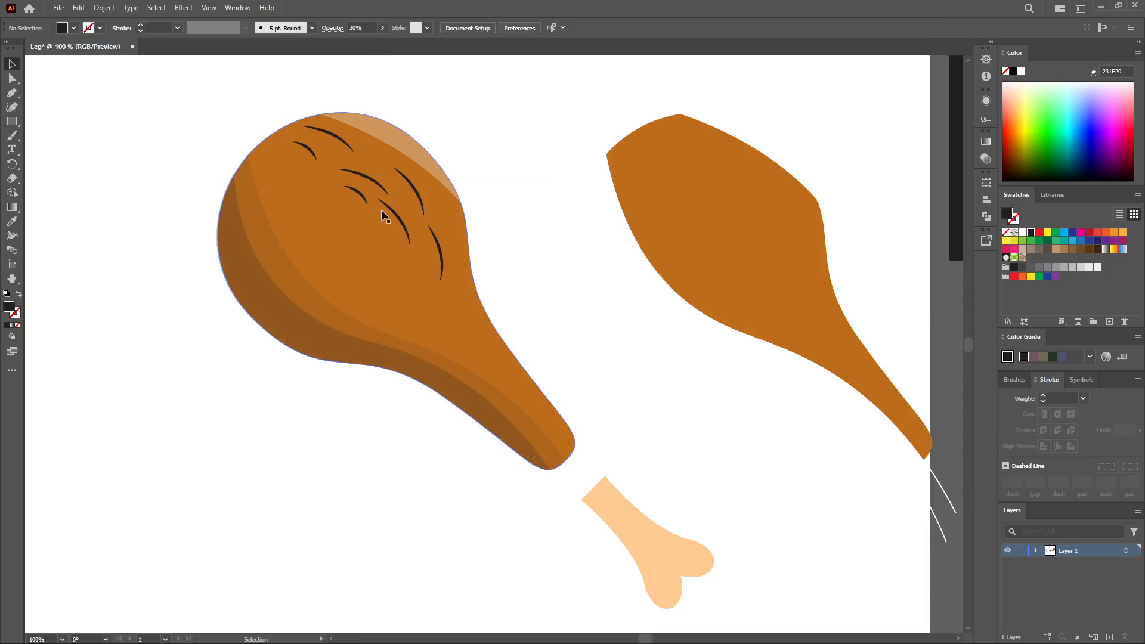
Lower the opacity of the black texture arc group on the leg to 29%.
click(414, 194)
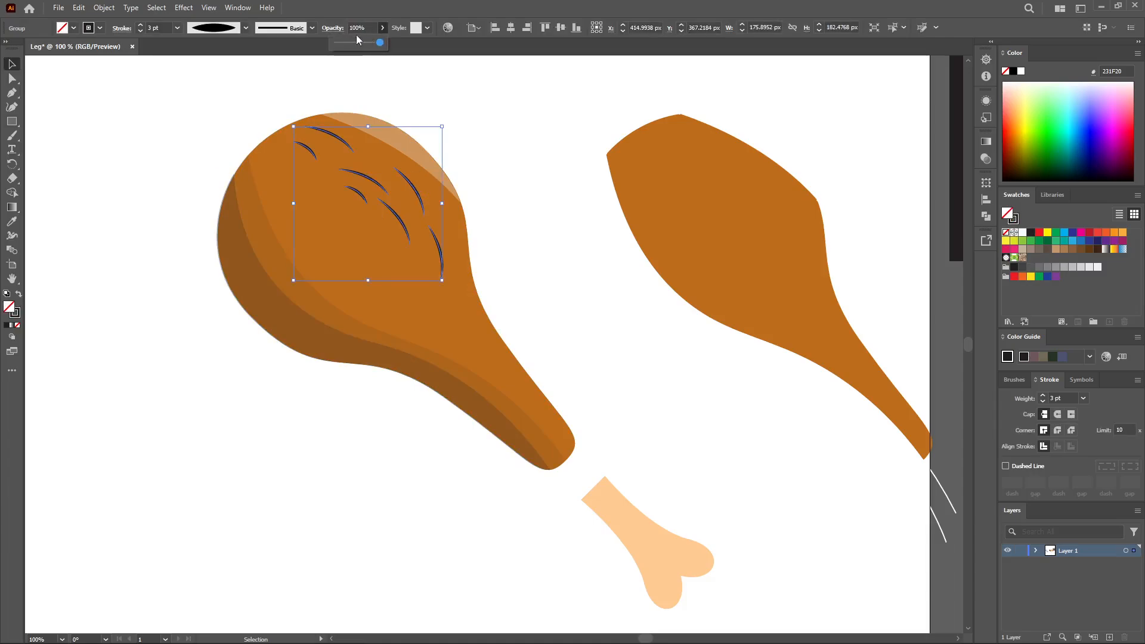
click(383, 28)
drag(360, 43, 353, 43)
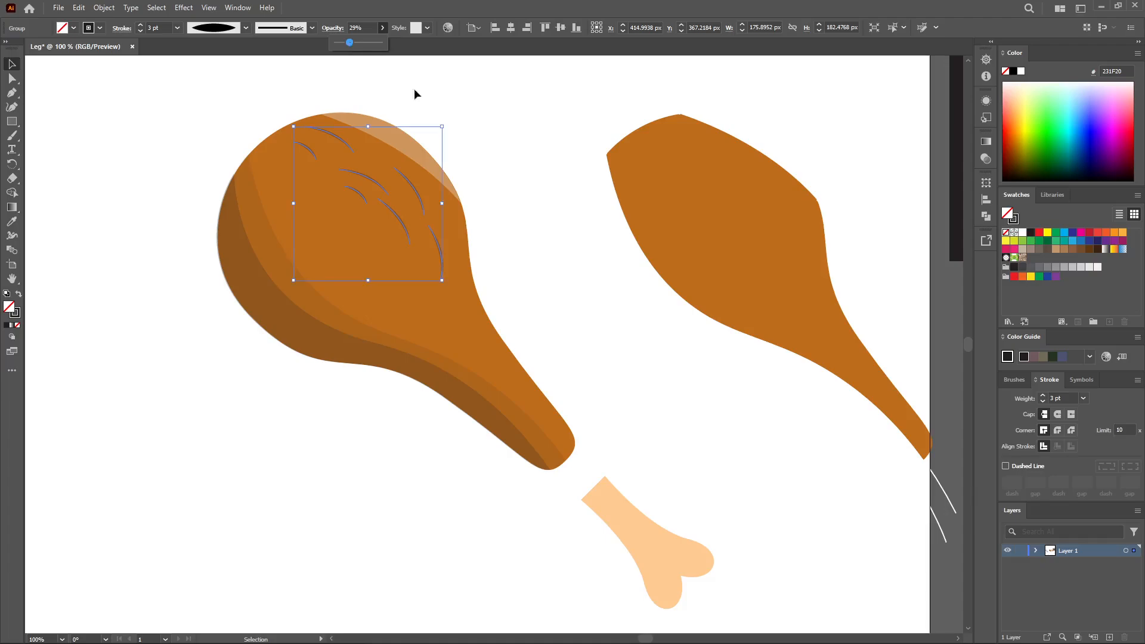
click(495, 140)
Delete the leftover duplicate leg together with its stray line ends.
key(ctrl+minus)
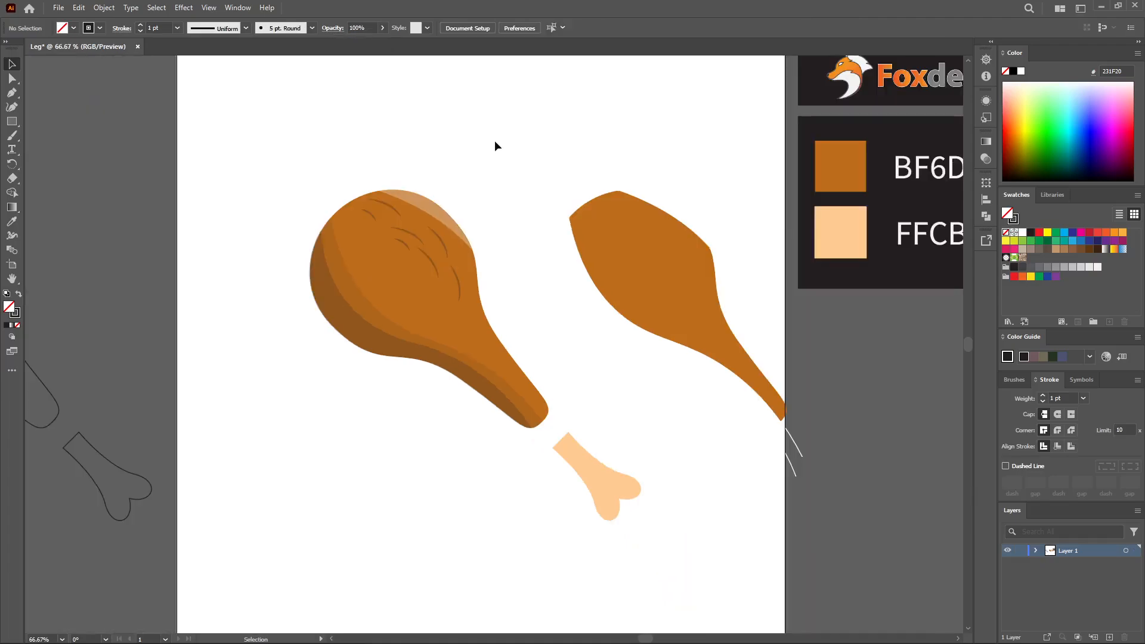
click(634, 298)
key(Delete)
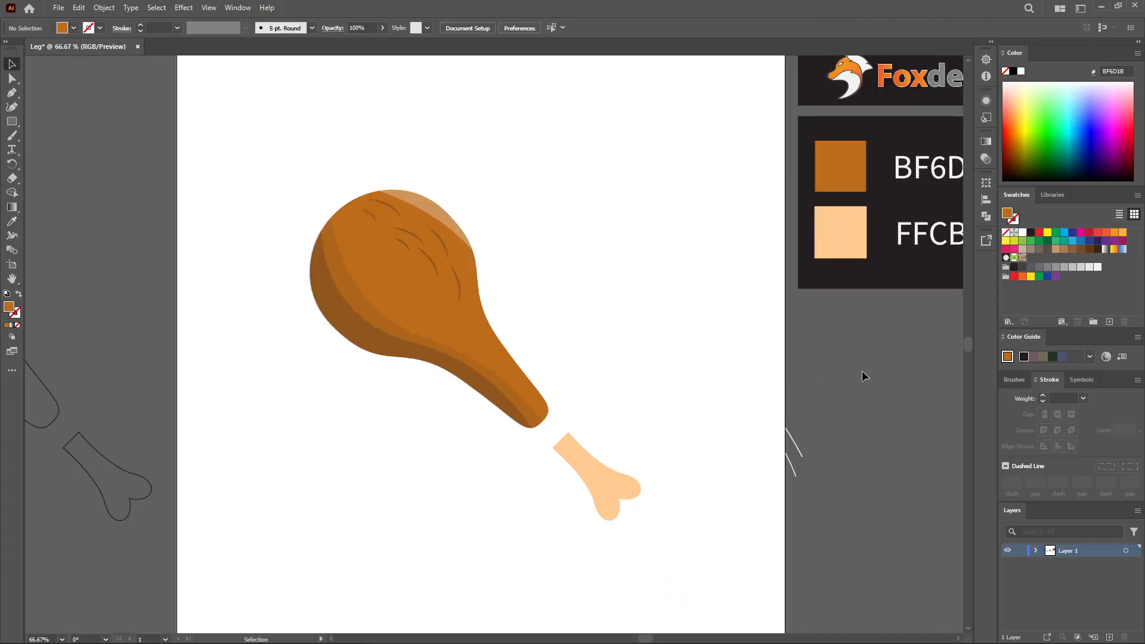
drag(761, 485, 762, 488)
key(Delete)
drag(762, 209, 560, 363)
key(Delete)
Place a copy of the bone on the artboard to the right of the original bone.
scroll(659, 347, down, 3)
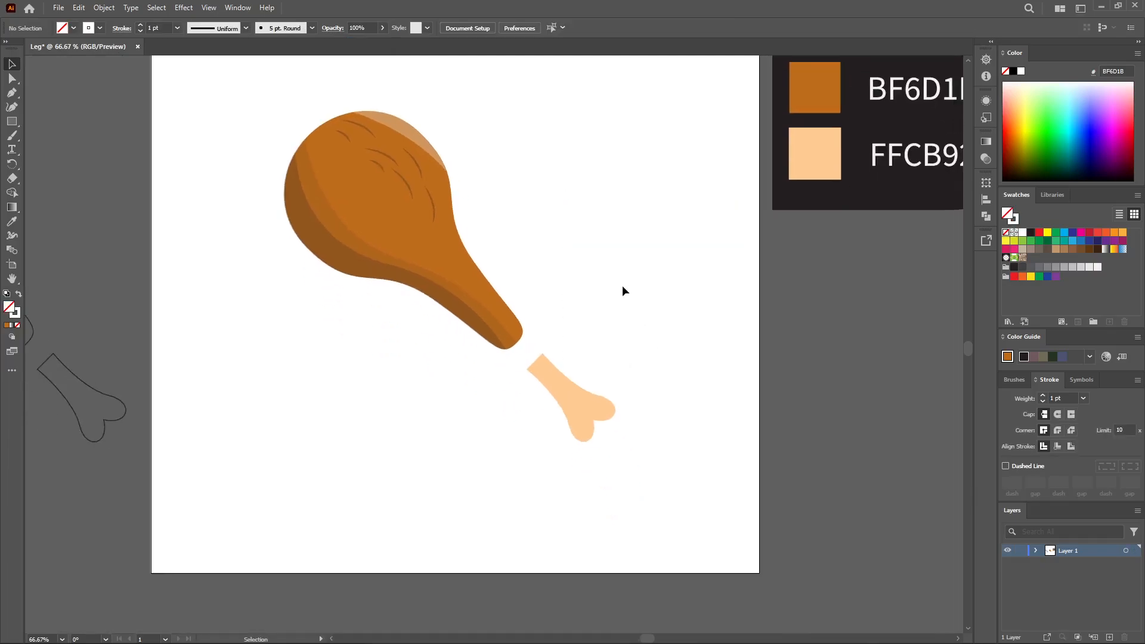
key(ctrl+equal)
key(ctrl+equal)
drag(738, 494, 764, 374)
click(670, 372)
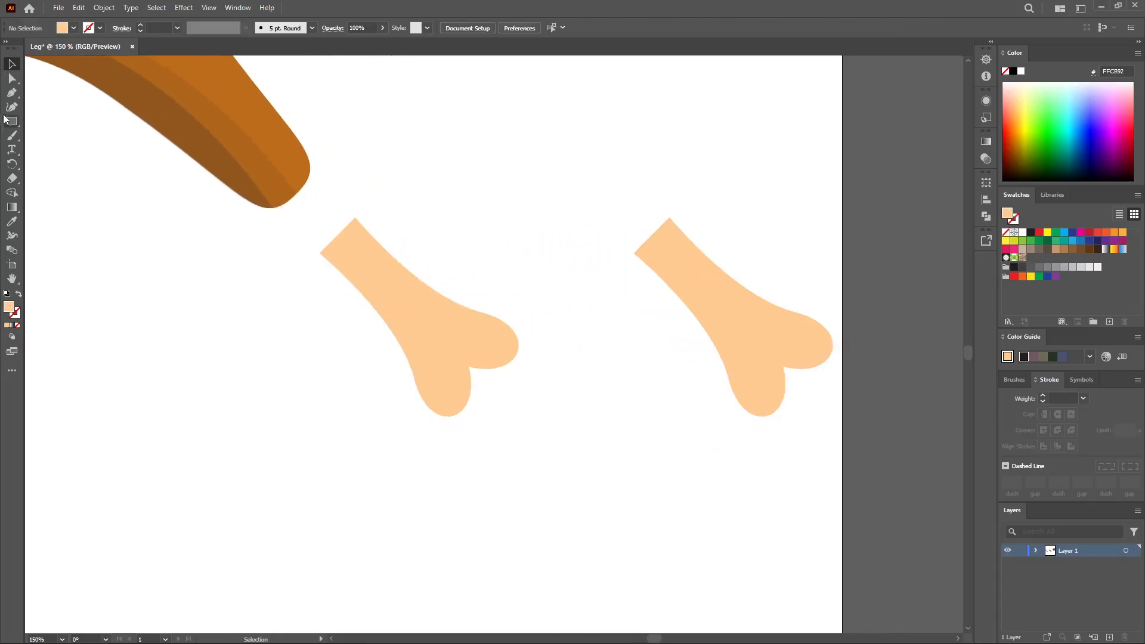
Draw a Pen curve along the inside of the bone copy's lower-left edge, ending past the lower knob.
click(12, 93)
click(634, 235)
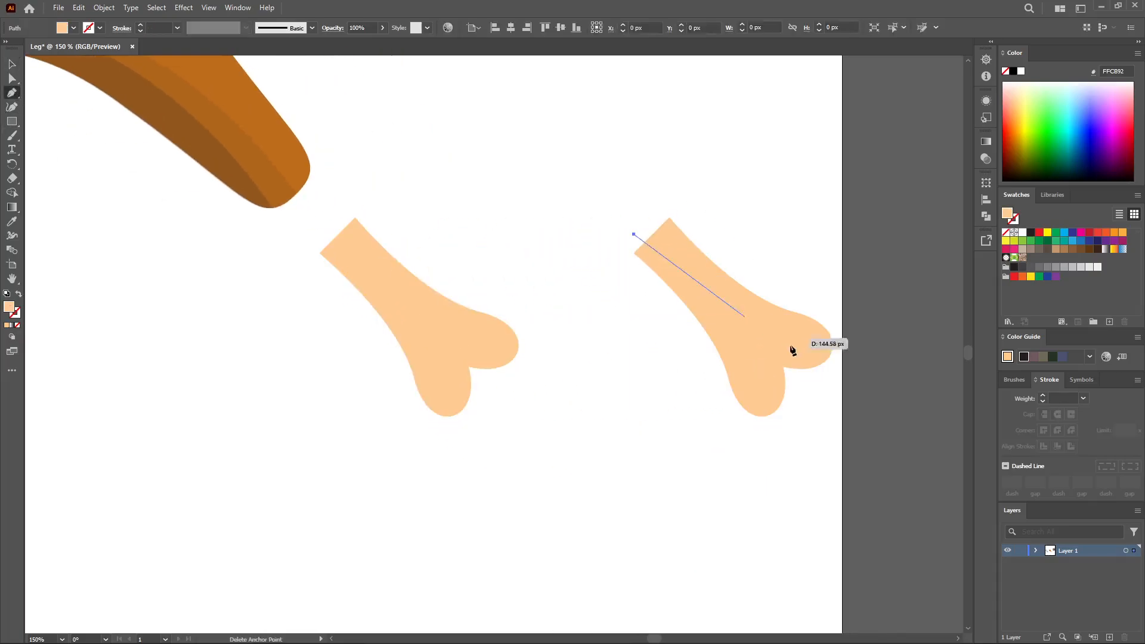
drag(741, 362, 750, 400)
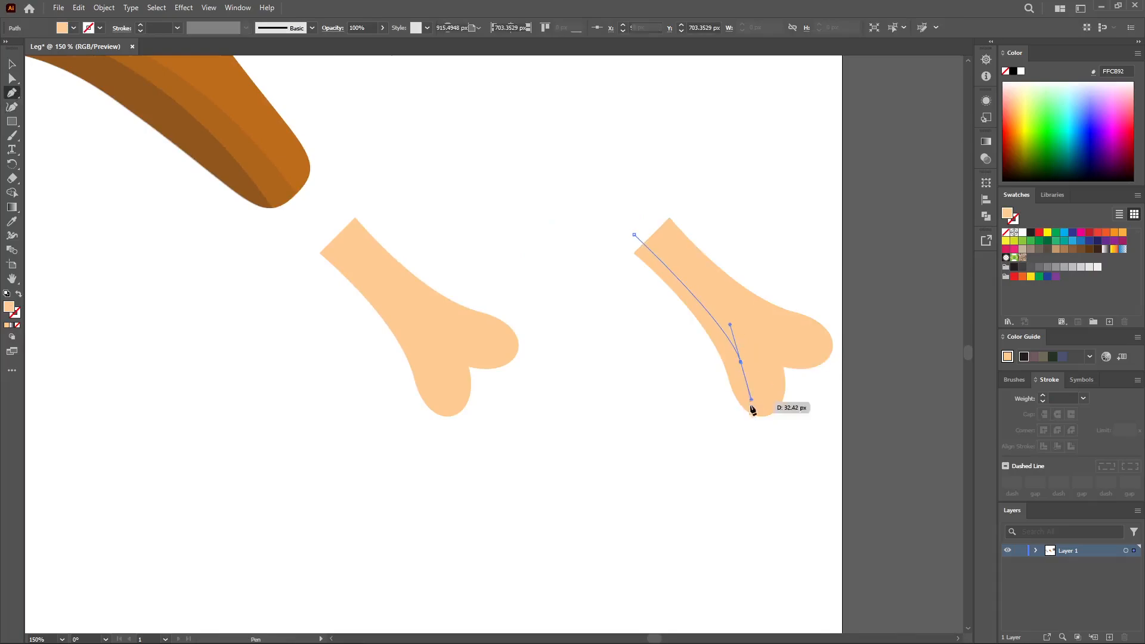
click(792, 401)
mouse_move(835, 403)
mouse_down()
mouse_move(829, 418)
mouse_move(847, 361)
mouse_move(835, 401)
mouse_up()
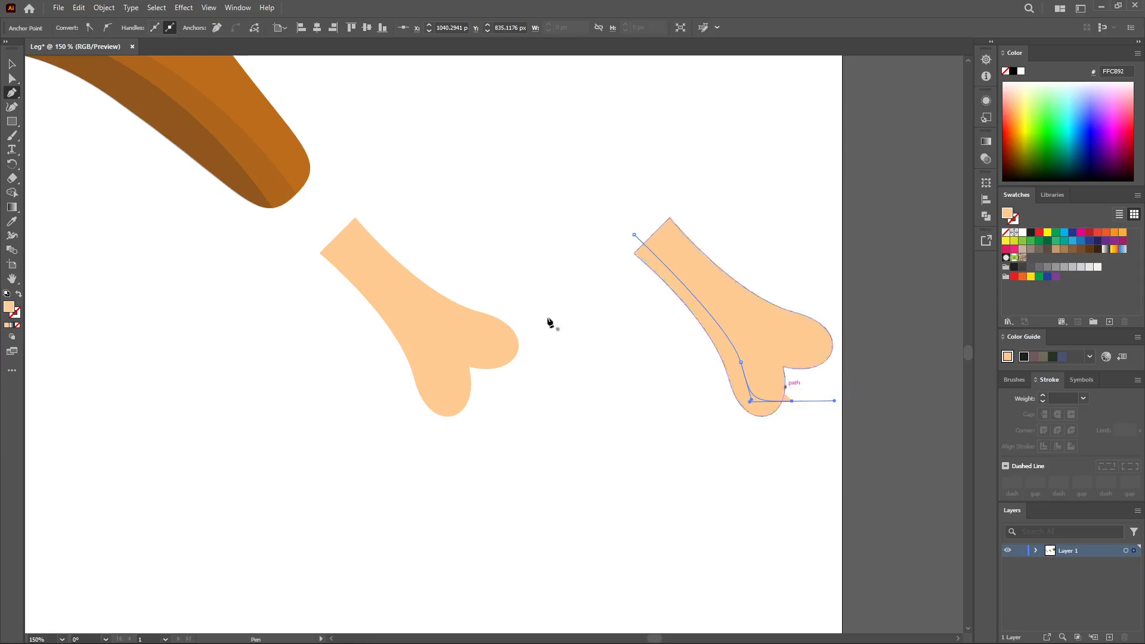
key(ctrl+z)
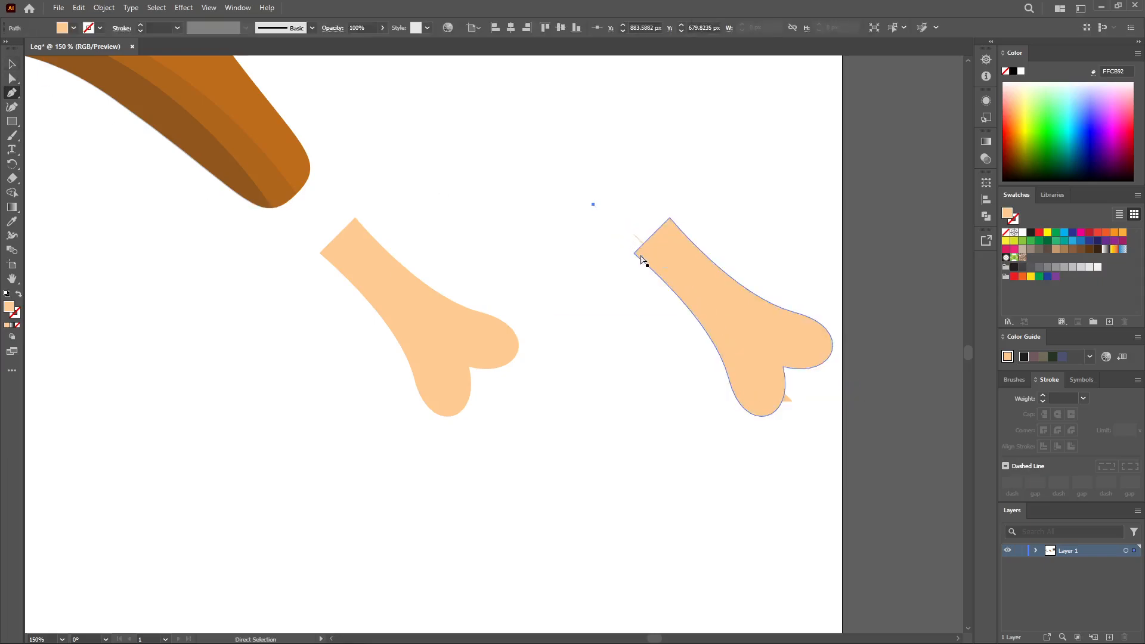
click(12, 64)
click(592, 259)
Remove the new curve's fill and give it a black 0.75 pt stroke.
click(639, 241)
click(63, 28)
click(9, 48)
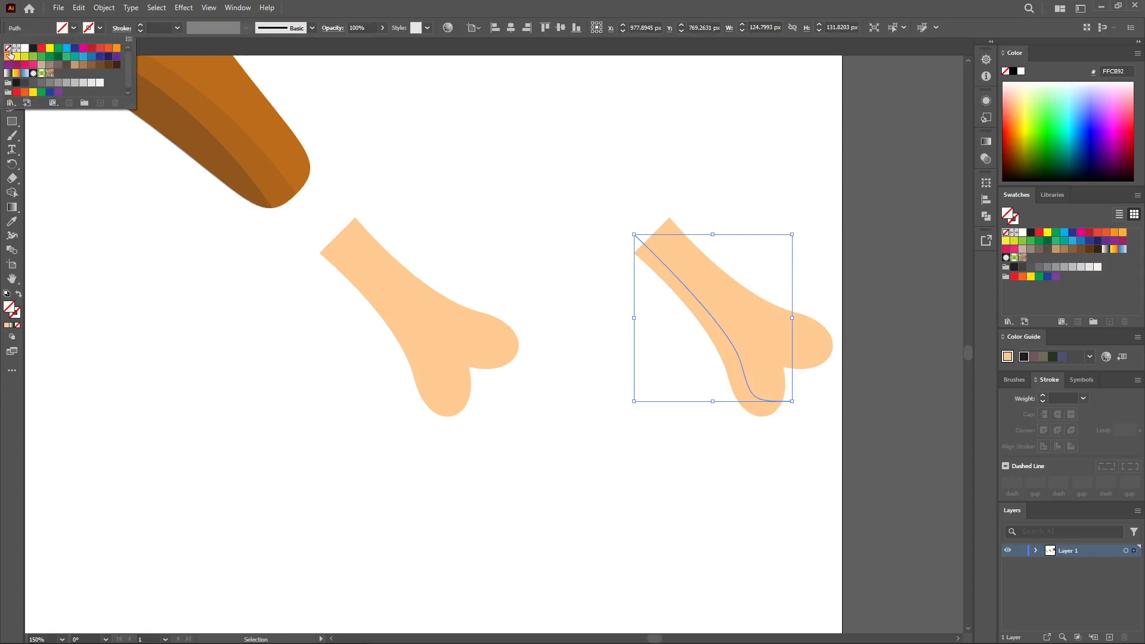
click(139, 25)
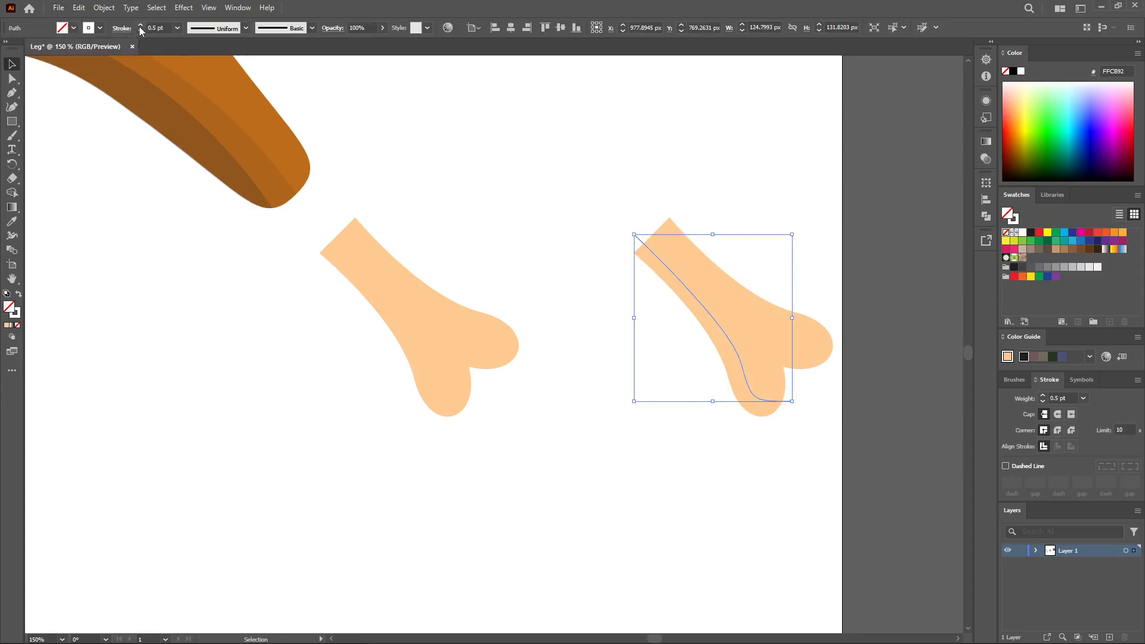
click(100, 29)
click(32, 50)
click(557, 191)
Draw a second Pen curve inside the bone copy's upper-right edge, from the cut end past the right knob.
click(11, 94)
click(663, 215)
drag(777, 318, 885, 398)
click(12, 64)
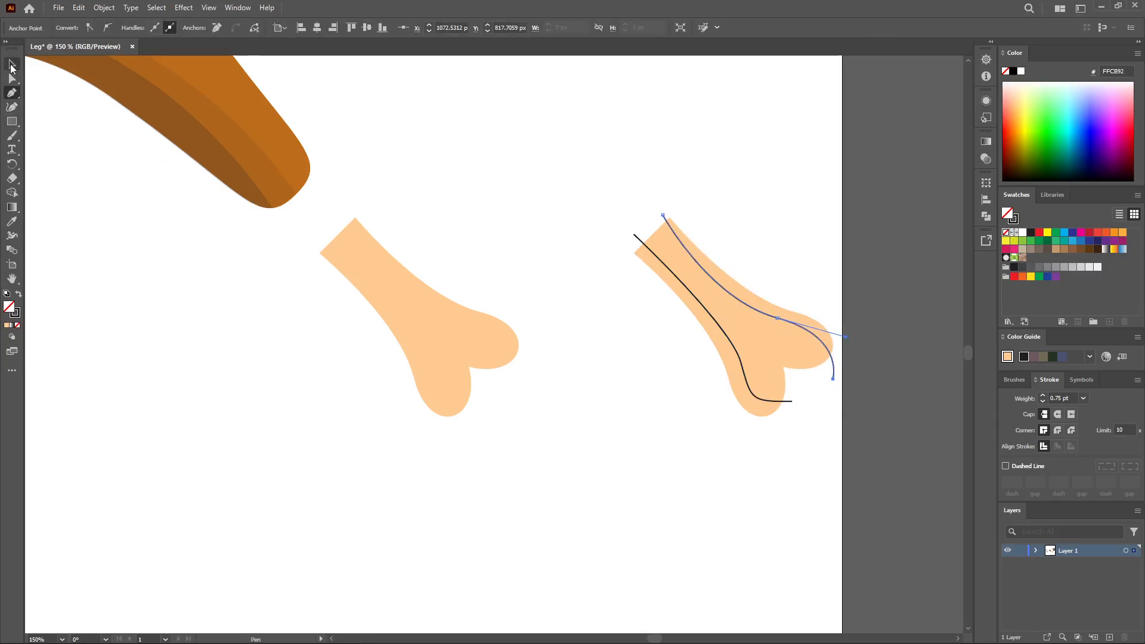
click(686, 431)
Round the bend of the lower-left curve inside the bone copy's lower knob with the Curvature tool.
click(762, 401)
click(12, 107)
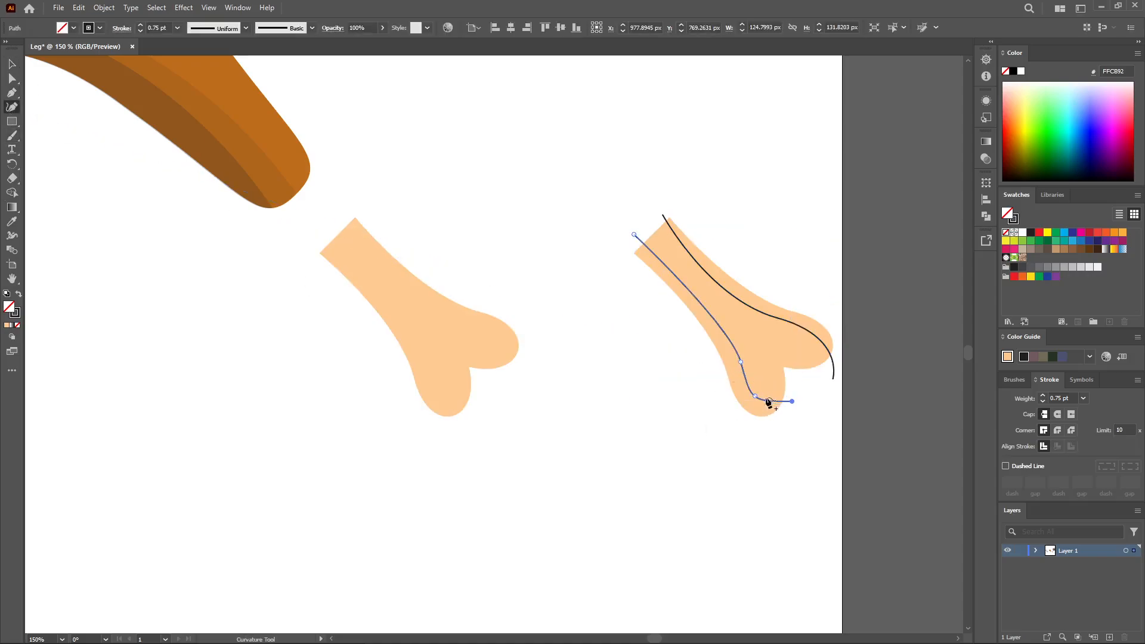
click(763, 406)
drag(763, 406, 758, 395)
key(v)
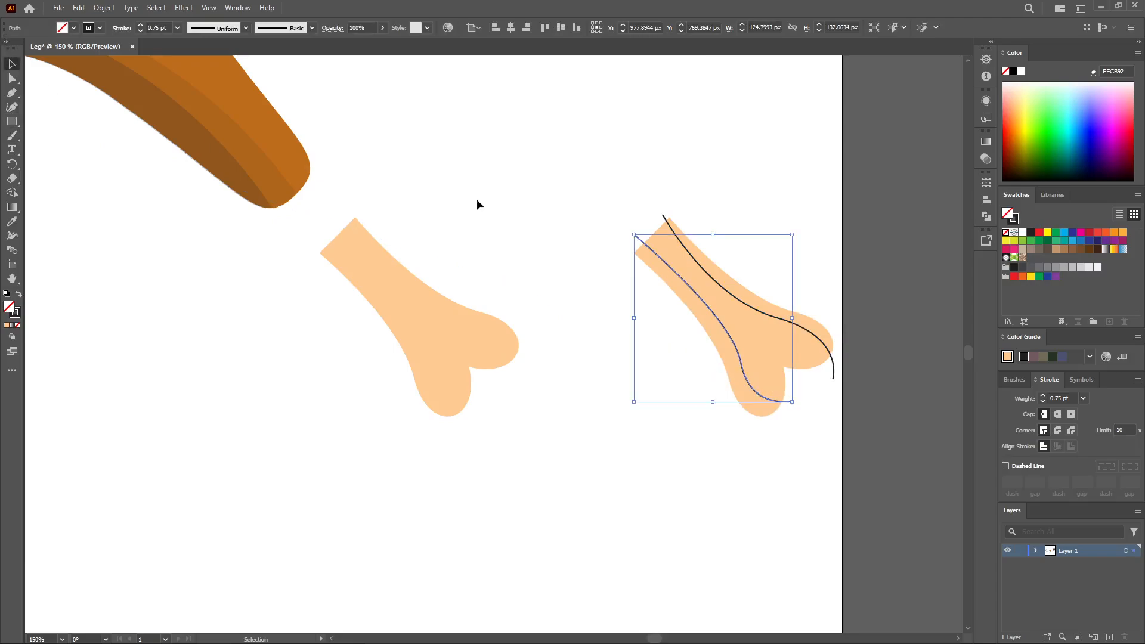
Fill the lower-left strip of the bone copy with black using the Shape Builder tool.
click(848, 258)
drag(715, 395, 716, 396)
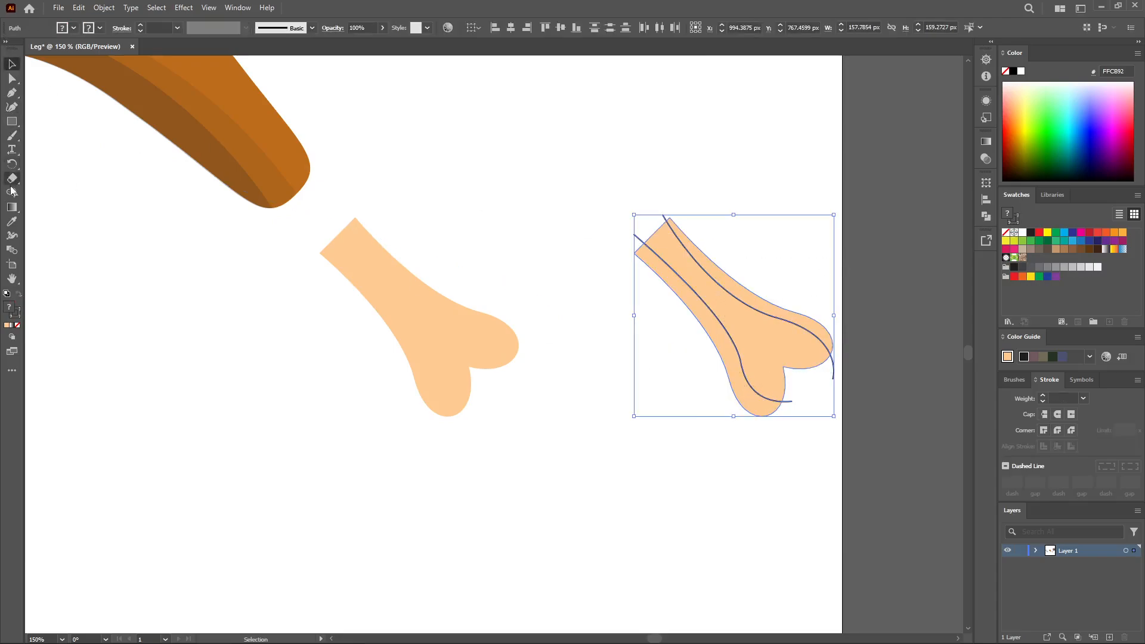
click(12, 192)
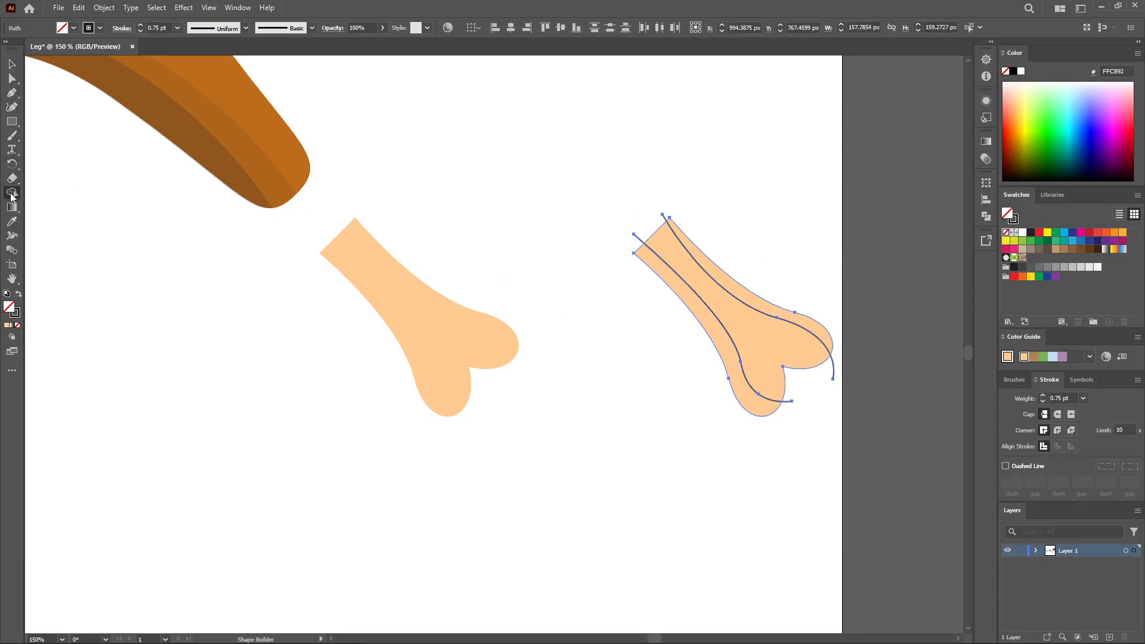
click(1034, 233)
click(736, 364)
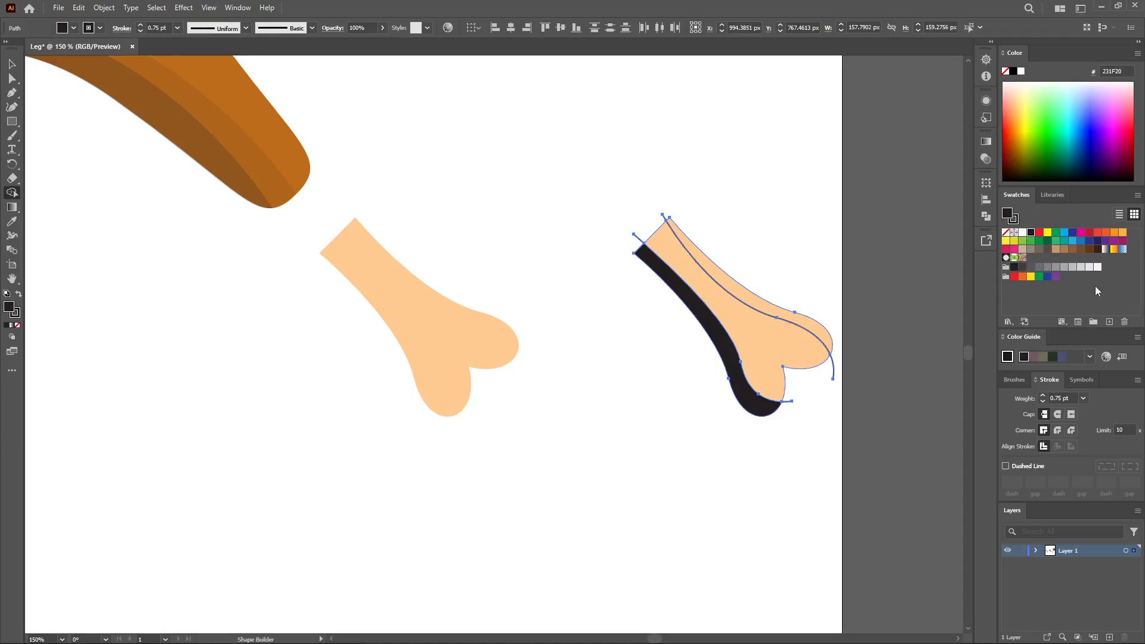
Fill the upper-right strip of the bone copy with white using the Shape Builder tool.
click(1098, 268)
click(1023, 232)
click(773, 313)
click(11, 64)
click(664, 519)
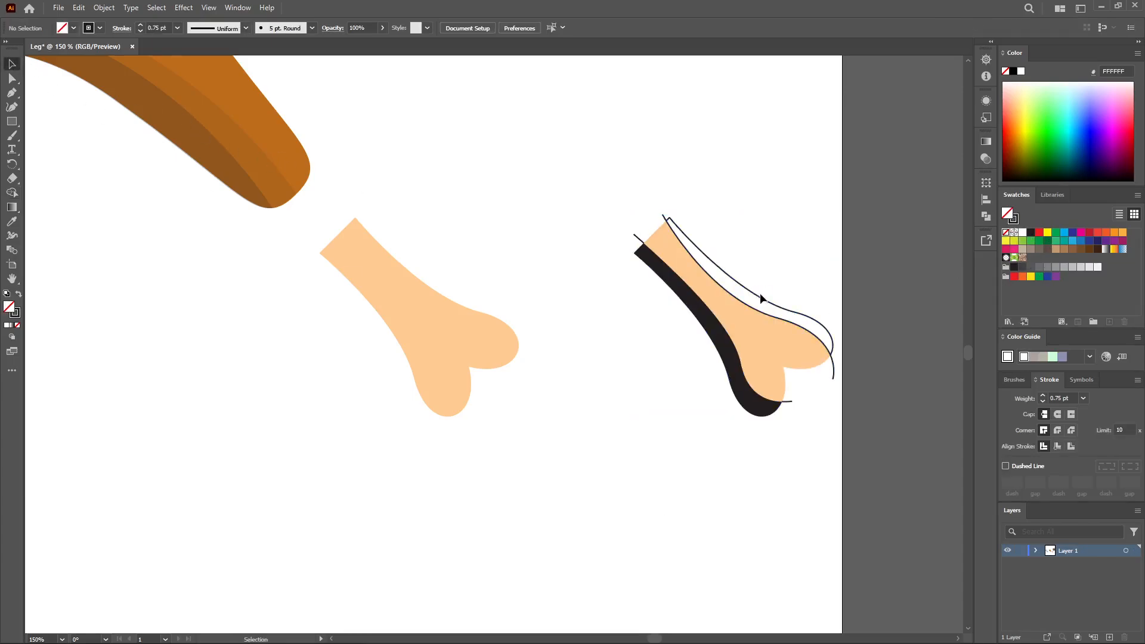
Move the white and black strips onto the matching edges of the original bone and remove their strokes.
click(785, 316)
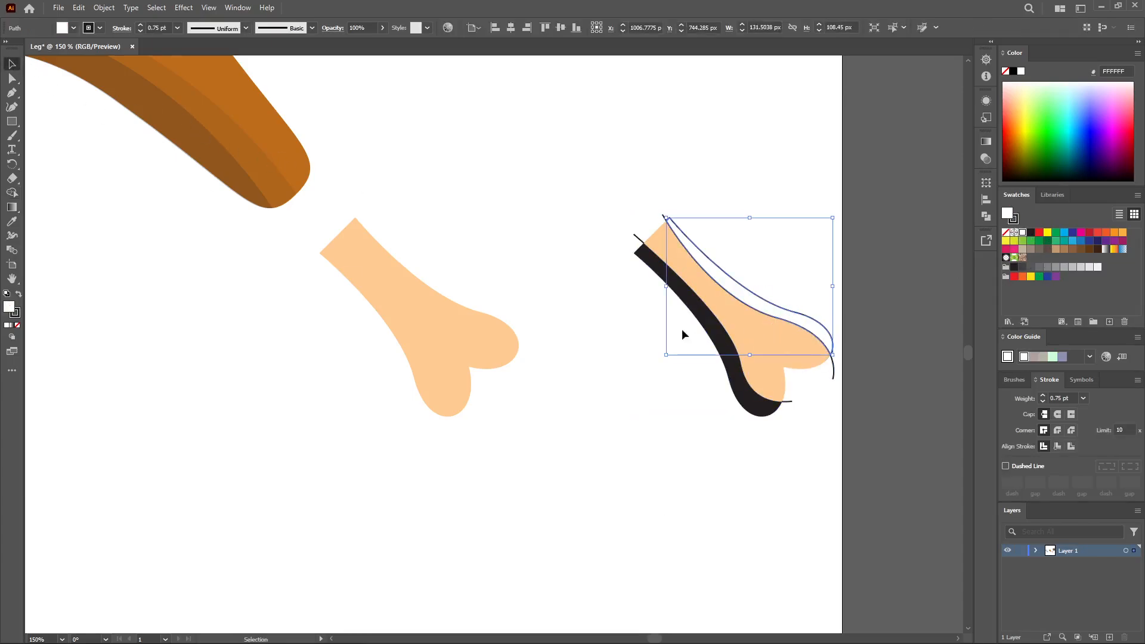
shift+click(652, 266)
drag(653, 267, 343, 281)
click(100, 28)
click(7, 49)
click(463, 161)
Set the opacity of the white strip on the original bone to 30%.
click(443, 303)
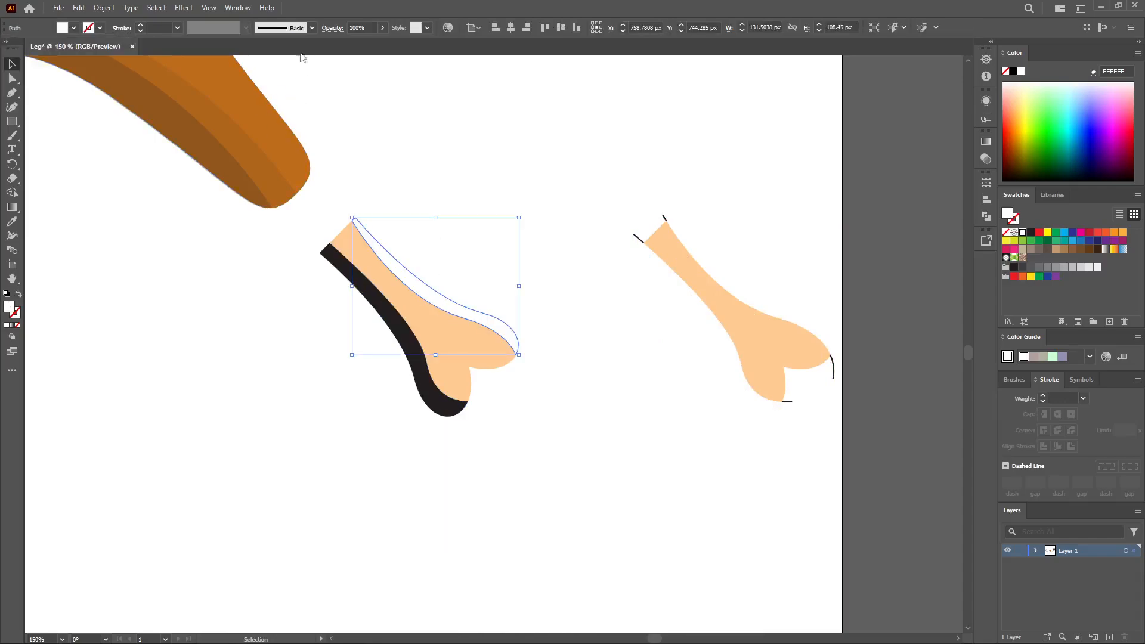
click(382, 28)
click(356, 29)
text(30)
key(Return)
click(456, 226)
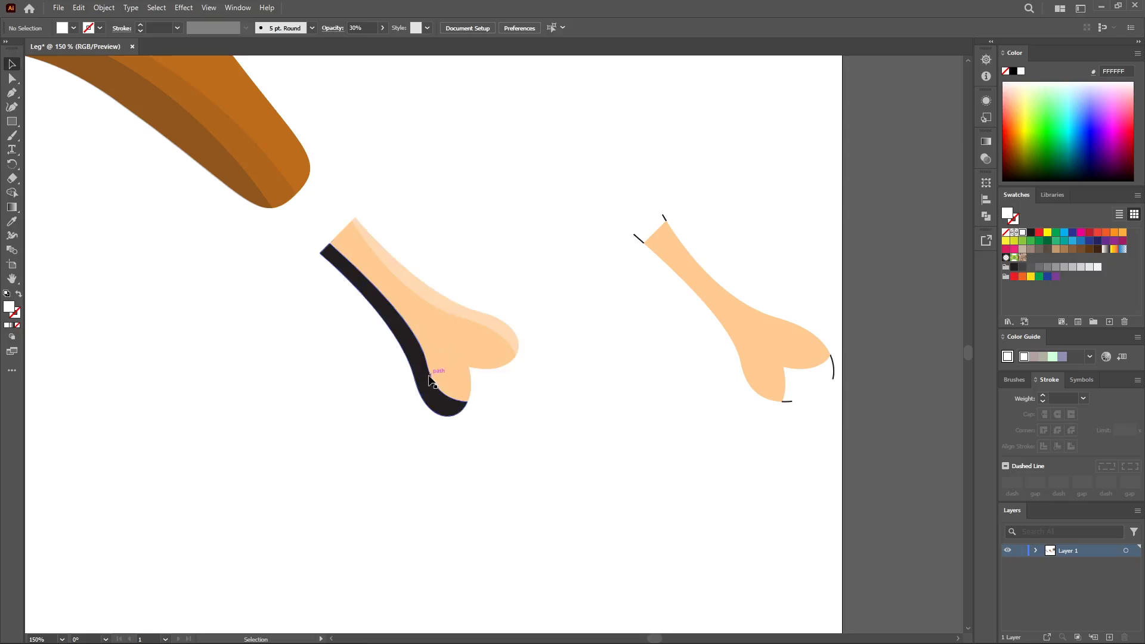
Raise the opacity of the white highlight strip on the original bone to 51%.
click(475, 324)
click(382, 28)
drag(350, 42, 354, 44)
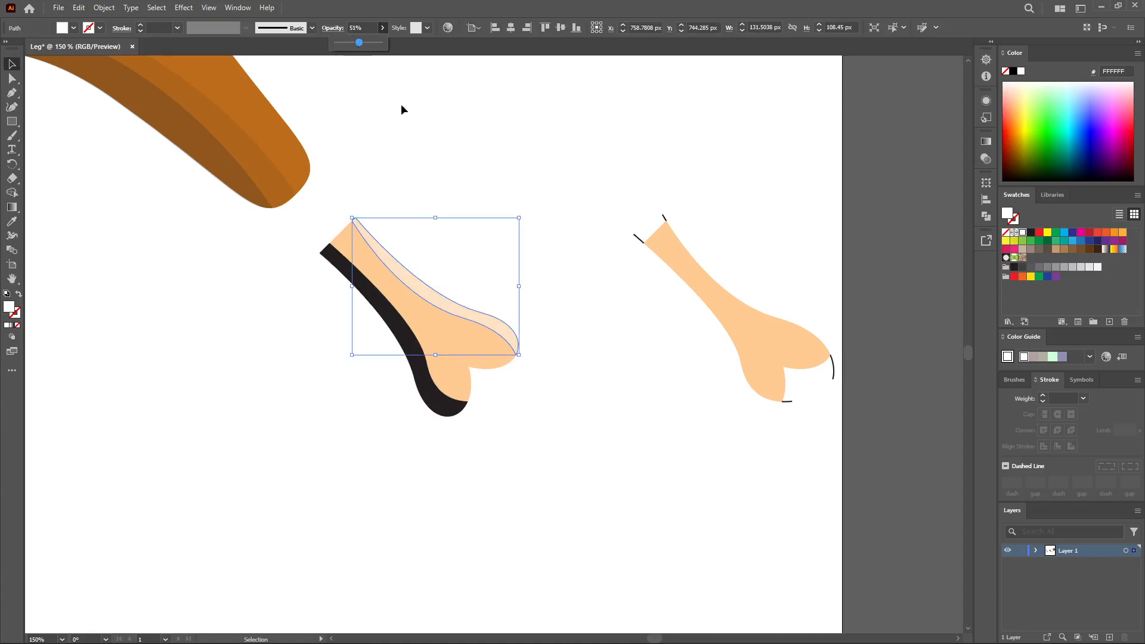
click(446, 158)
Lower the opacity of the black strip on the original bone to 18%.
click(415, 361)
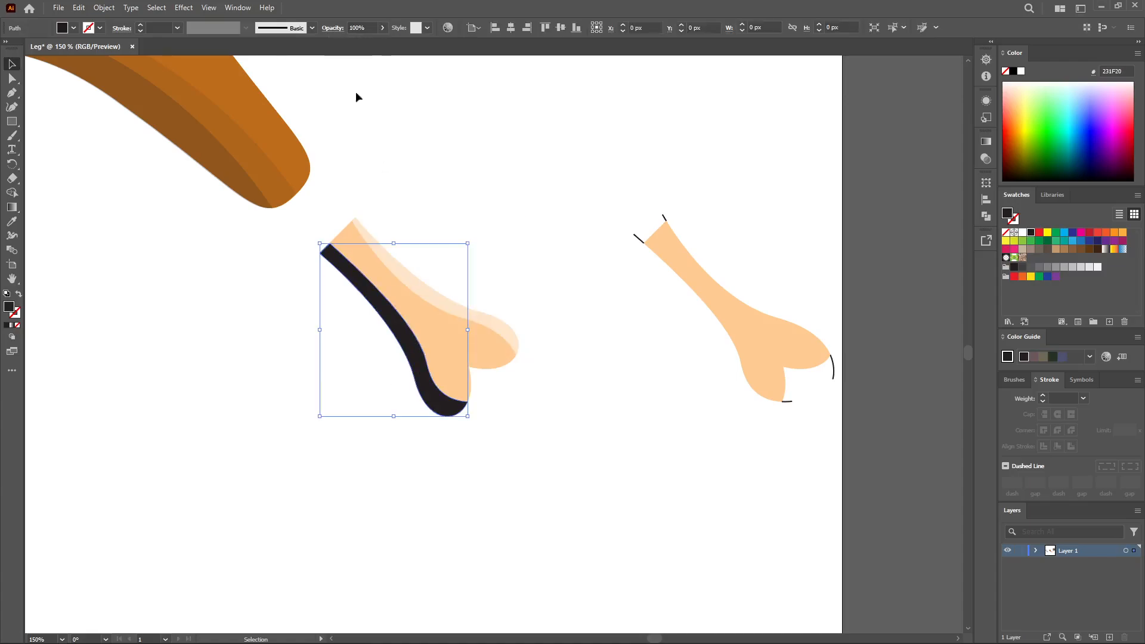
click(383, 27)
drag(347, 42, 345, 43)
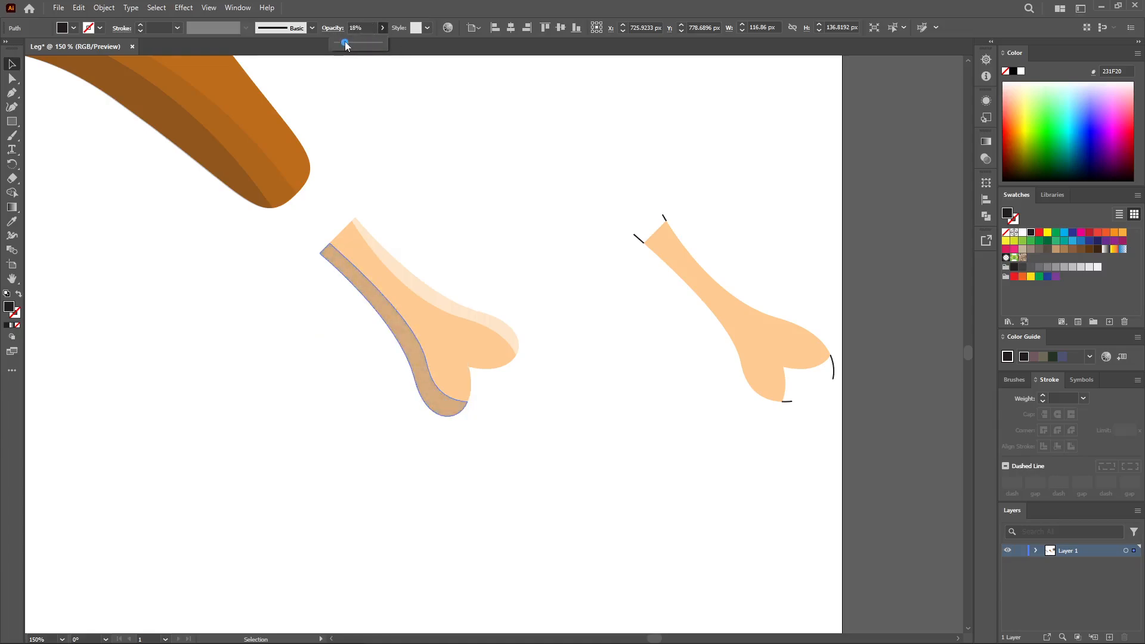
click(476, 173)
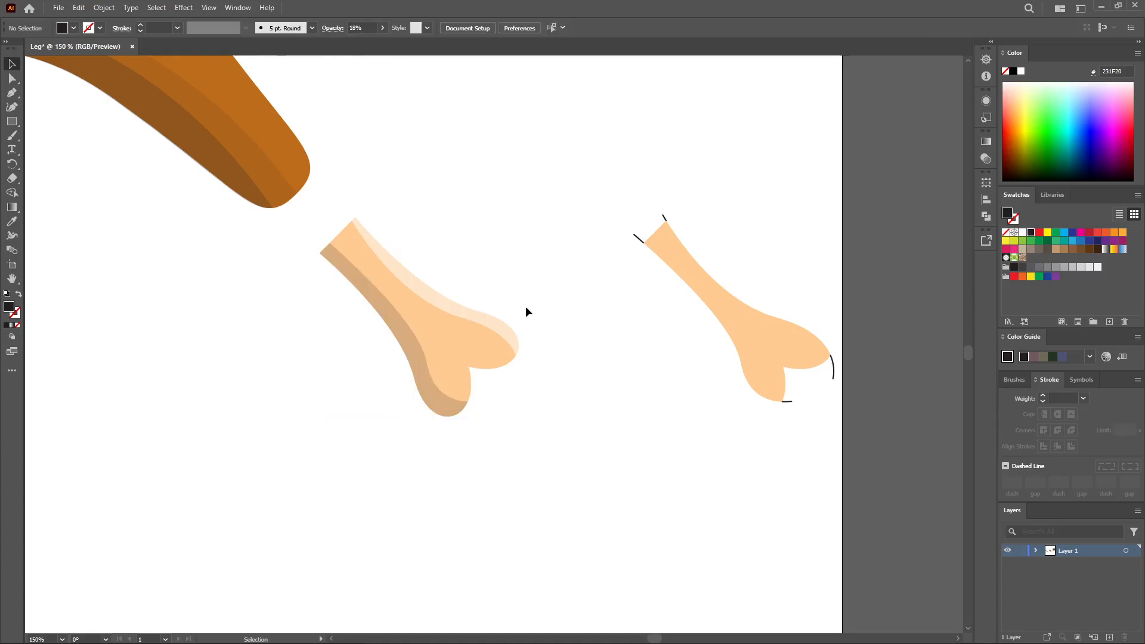
Delete the leftover bone copy with its line ends and group the parts of the shaded bone.
drag(624, 490, 608, 542)
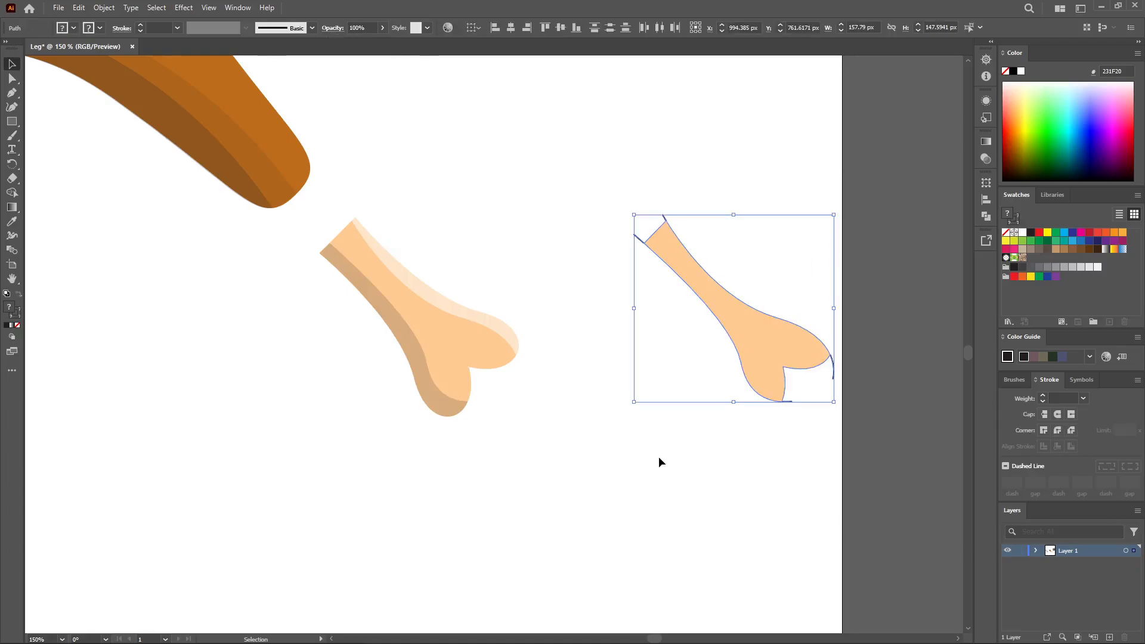
key(Delete)
key(ctrl+minus)
key(ctrl+minus)
drag(478, 405, 656, 369)
right_click(720, 324)
click(743, 443)
click(489, 303)
Group the brown leg with its texture arcs, highlight and shadow strips.
drag(537, 334, 548, 427)
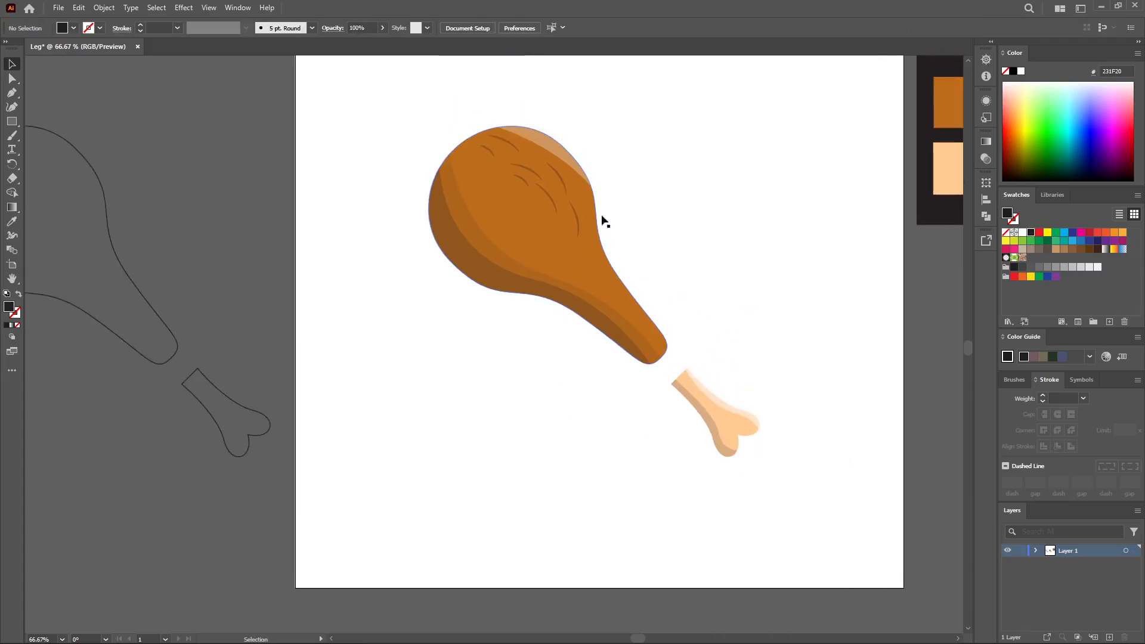
drag(469, 280, 396, 376)
right_click(468, 309)
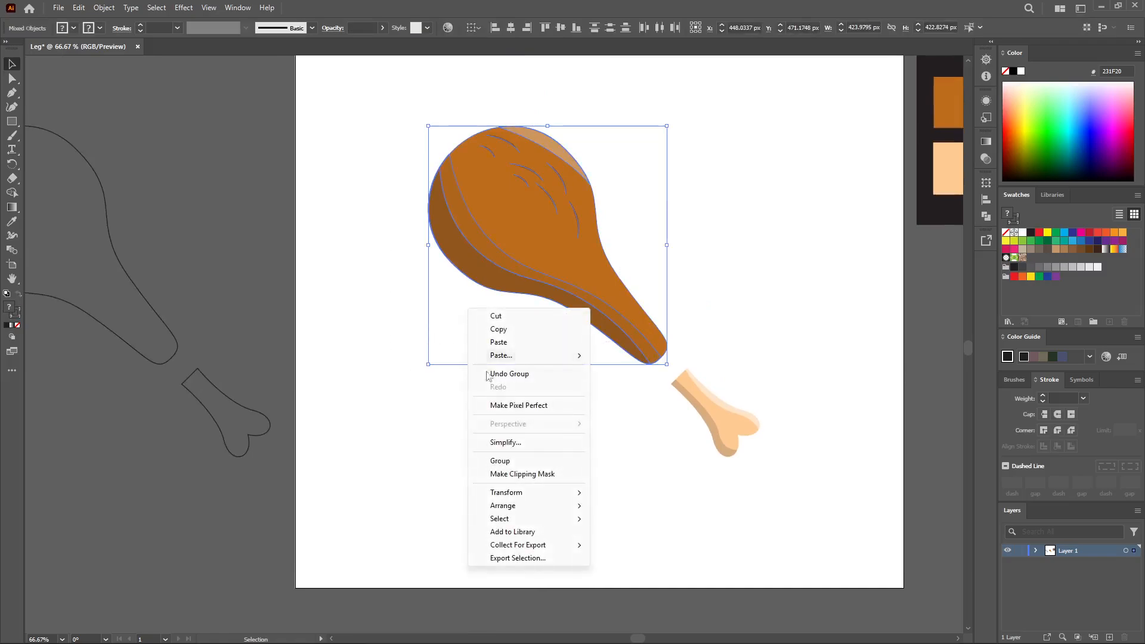
click(501, 460)
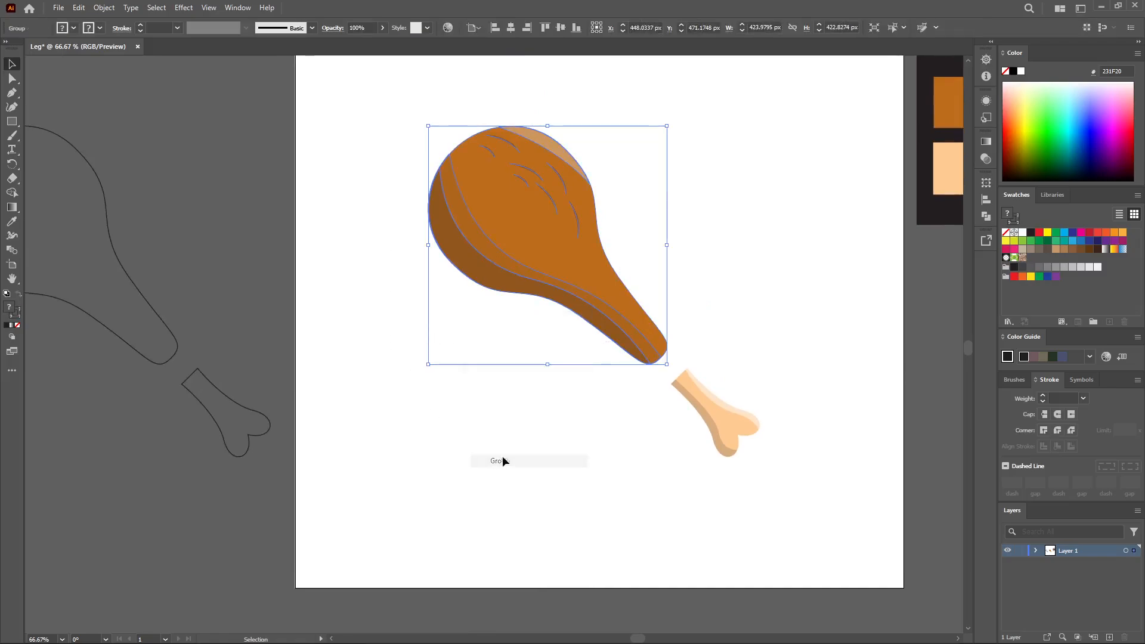
click(395, 434)
Move the black leg and bone outlines from beside the artboard onto the coloured drumstick, bring them to the front and align them.
click(203, 426)
drag(238, 401, 697, 425)
right_click(671, 412)
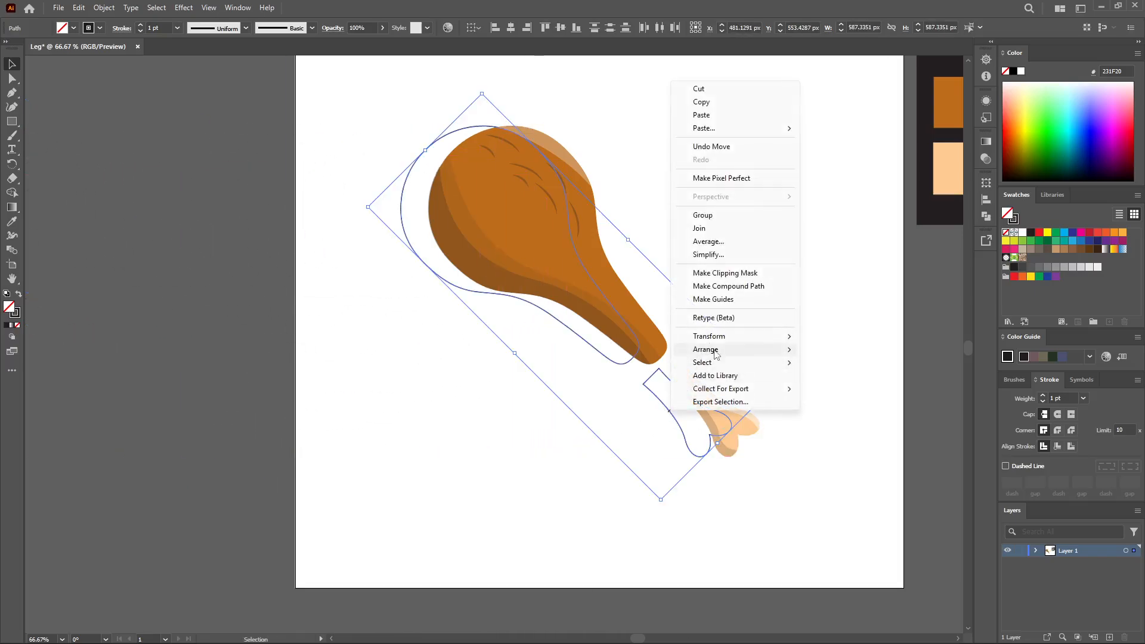
mouse_move(715, 351)
click(850, 352)
drag(685, 423, 703, 419)
click(828, 471)
key(ctrl+plus)
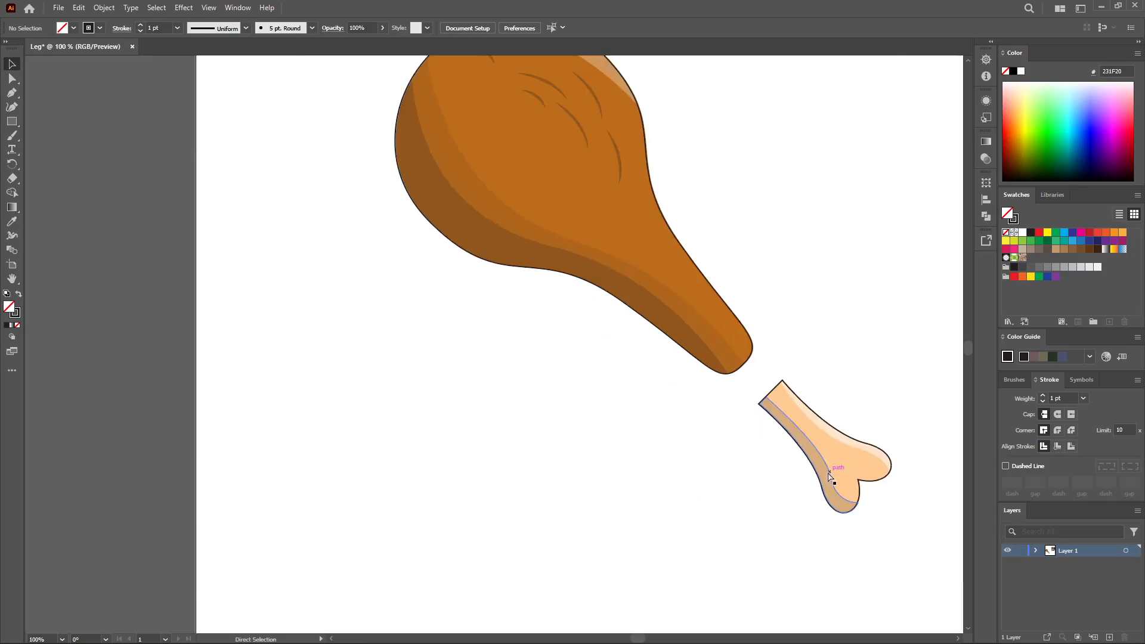
Recolour the black leg outline with a dark brown swatch and set its stroke weight to 4 pt.
key(ctrl+plus)
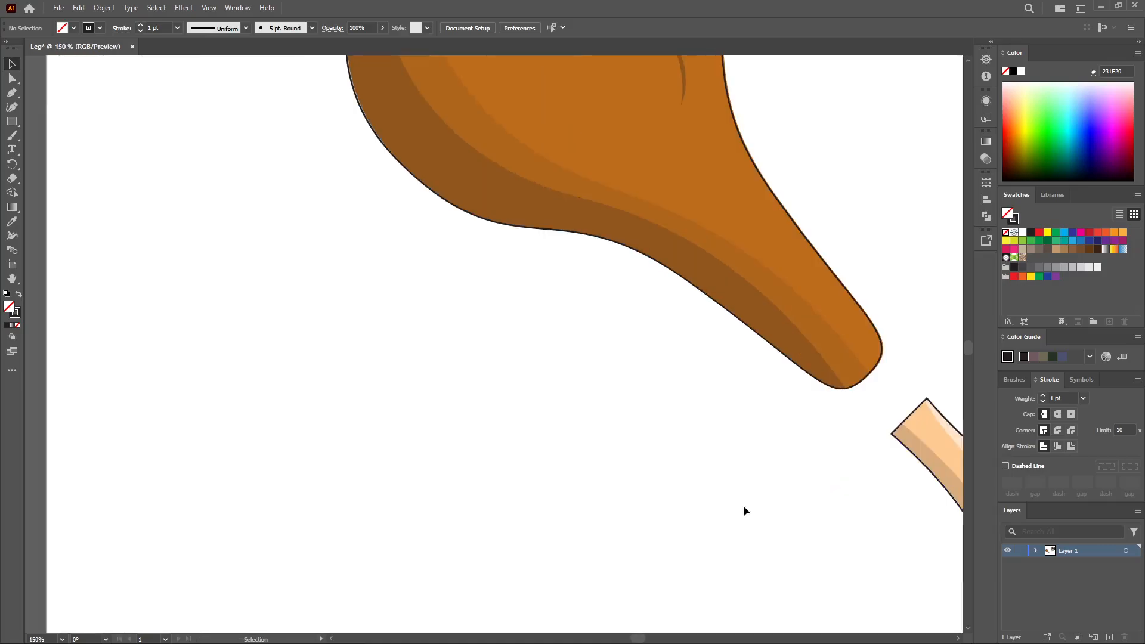
scroll(731, 495, right, 5)
click(675, 307)
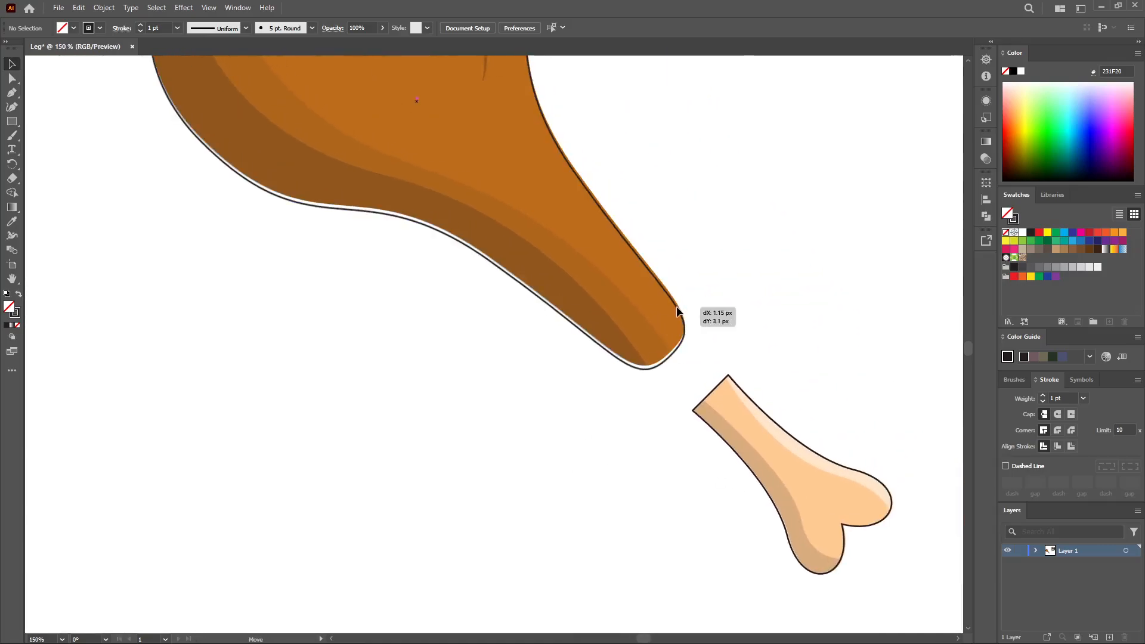
click(141, 24)
click(141, 24)
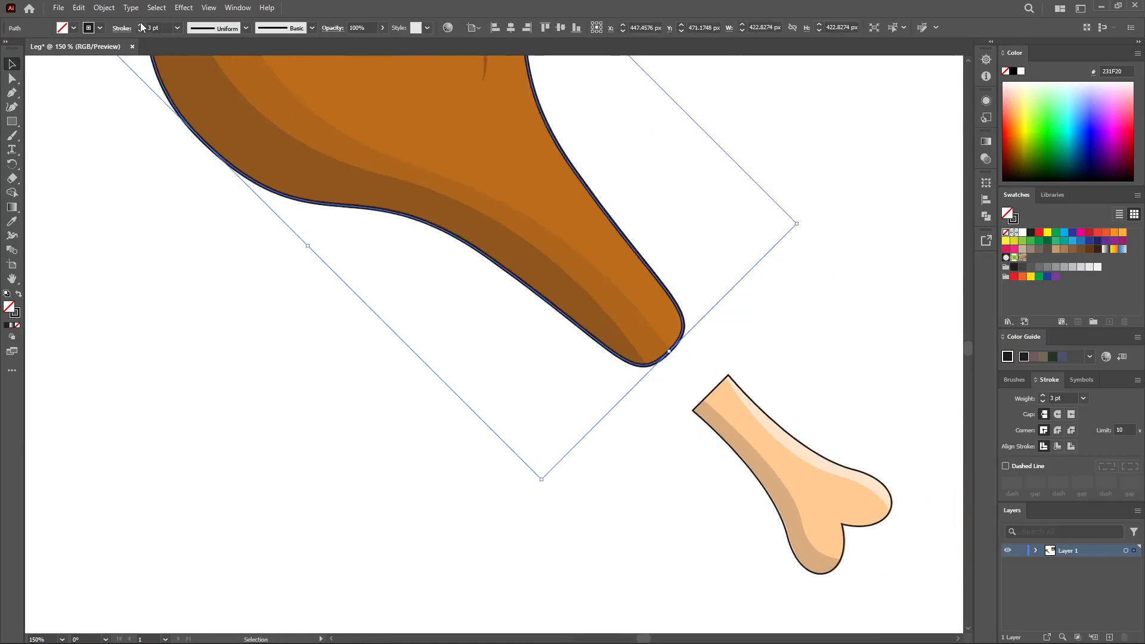
click(89, 28)
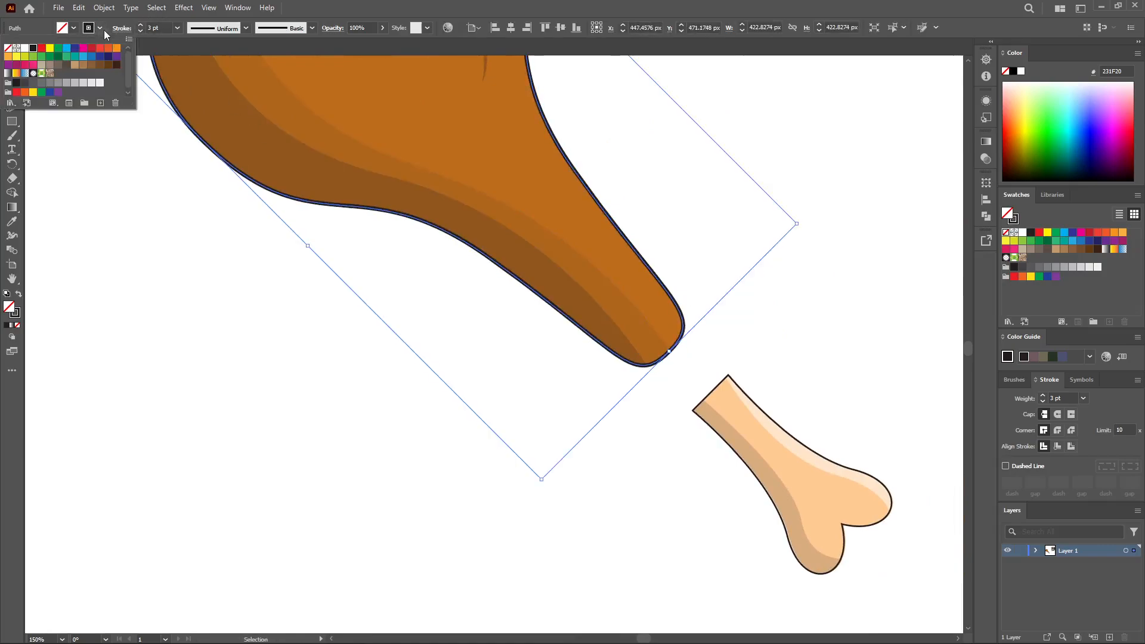
click(99, 65)
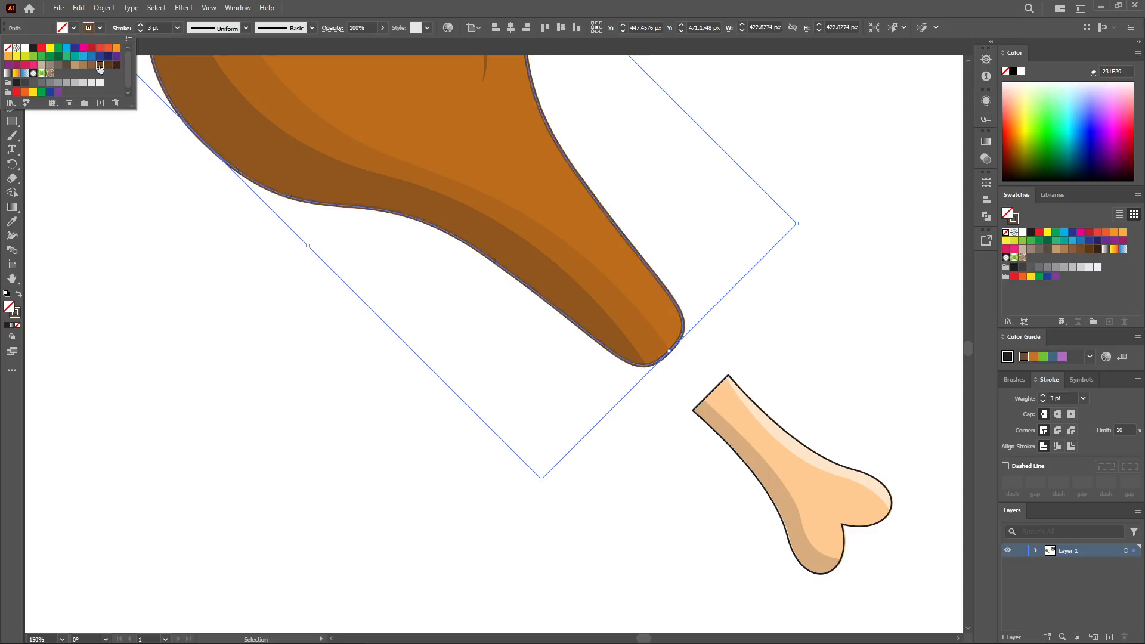
click(141, 25)
click(284, 425)
Set the bone outline's stroke weight to 3 pt and recolour it with a light tan-brown swatch.
drag(481, 464, 384, 432)
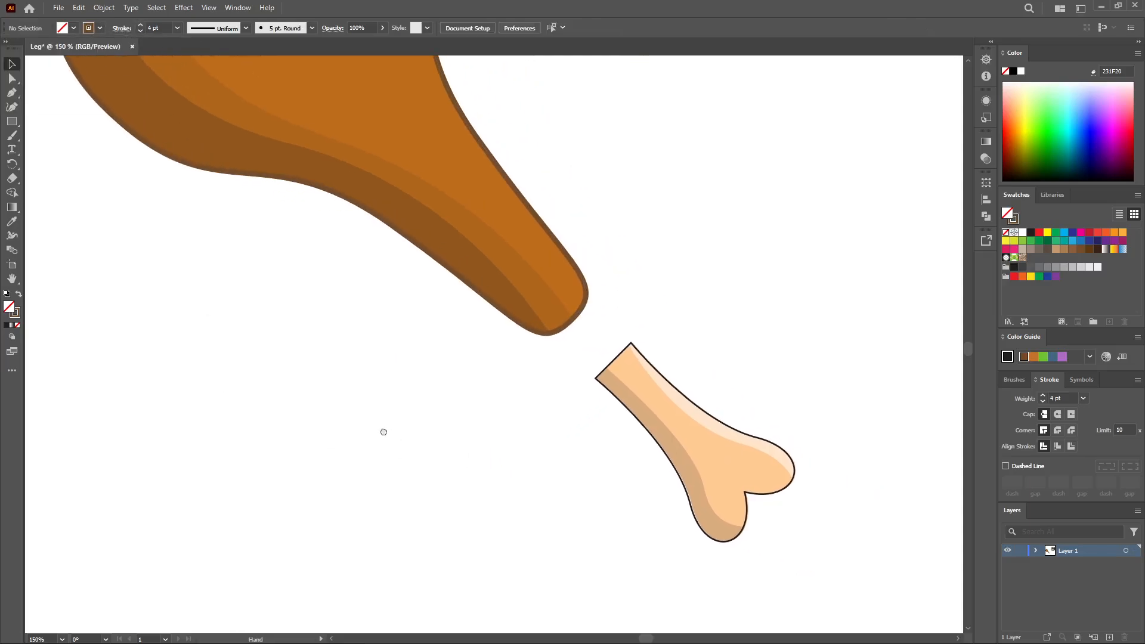
click(731, 422)
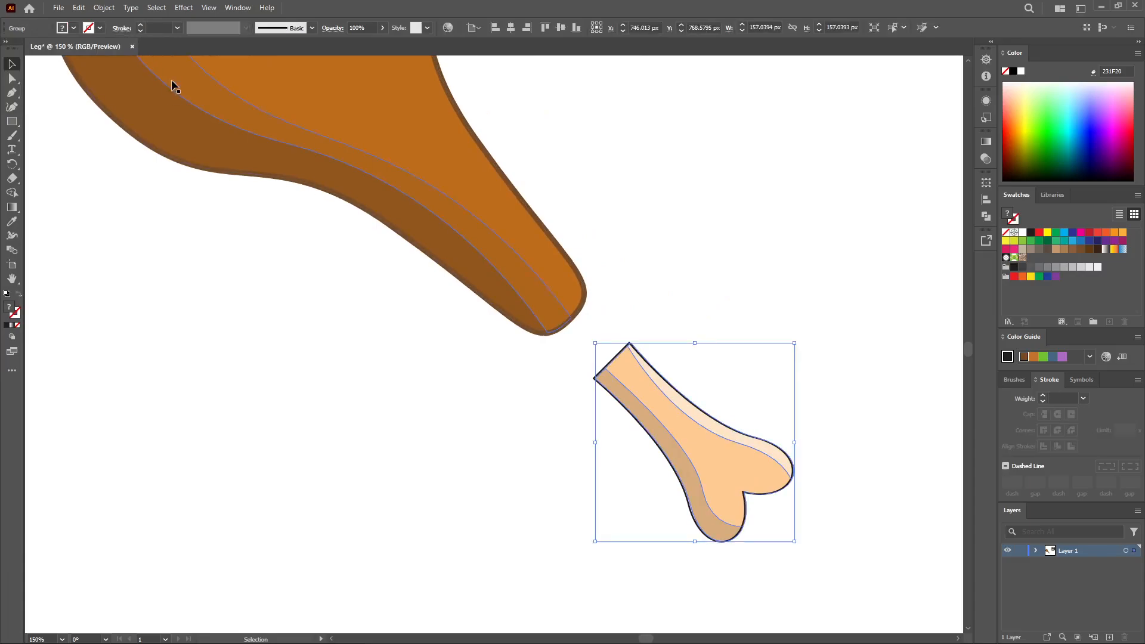
click(725, 388)
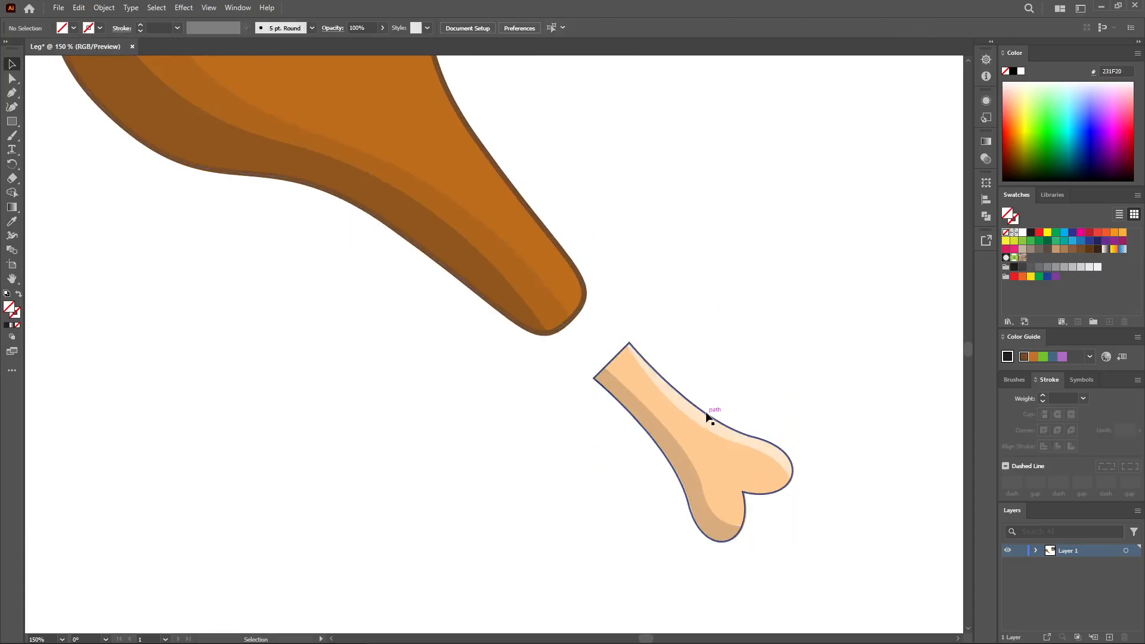
click(706, 413)
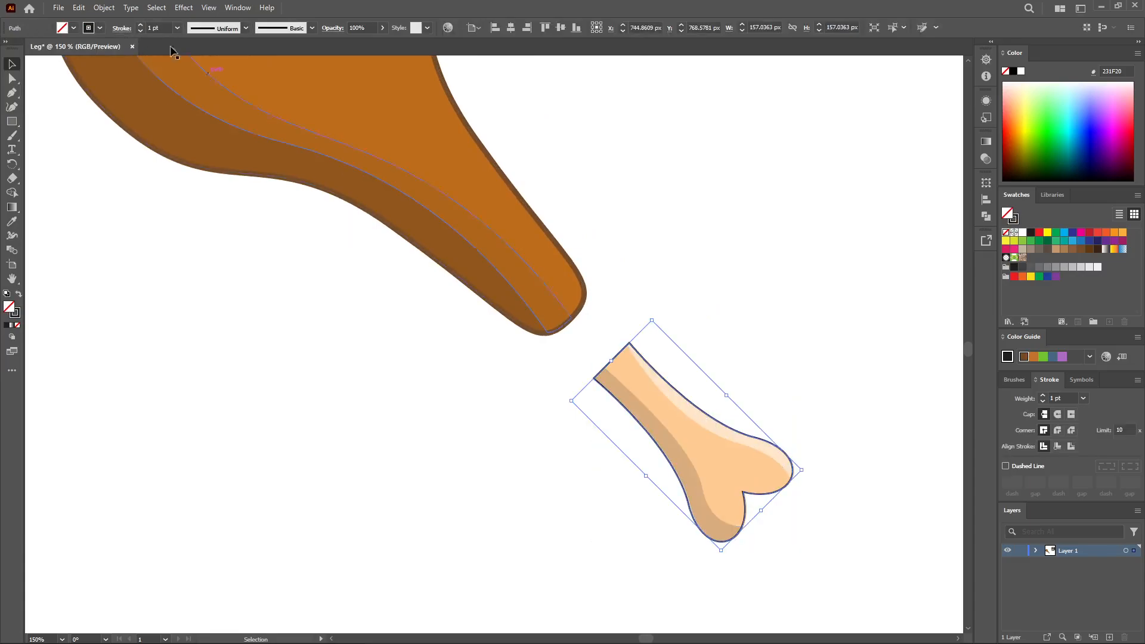
click(141, 24)
click(141, 25)
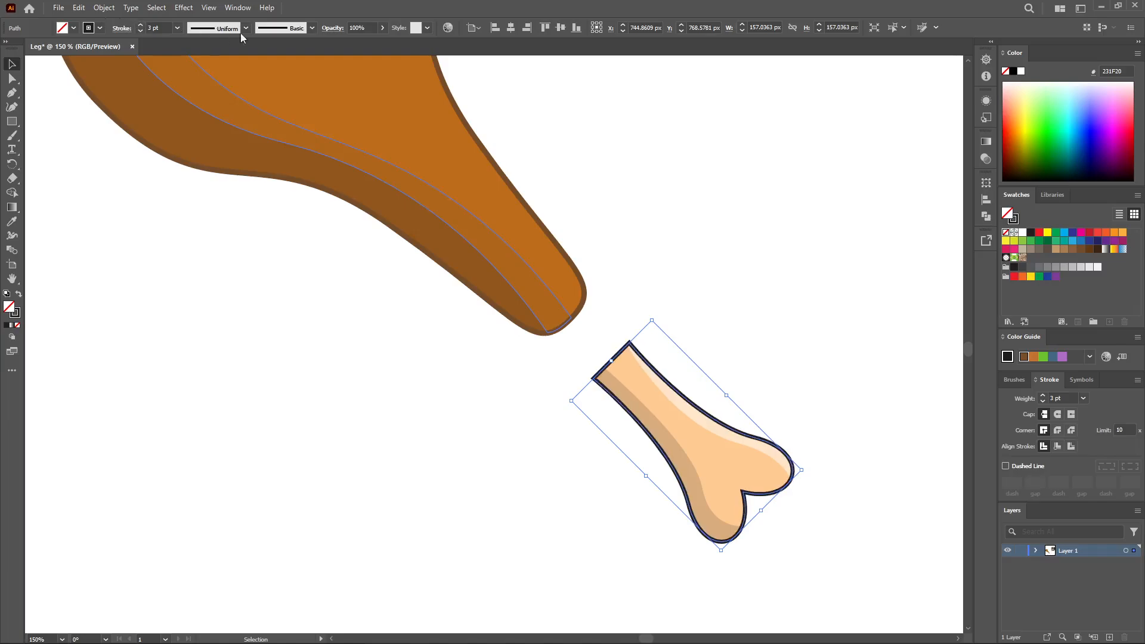
click(99, 28)
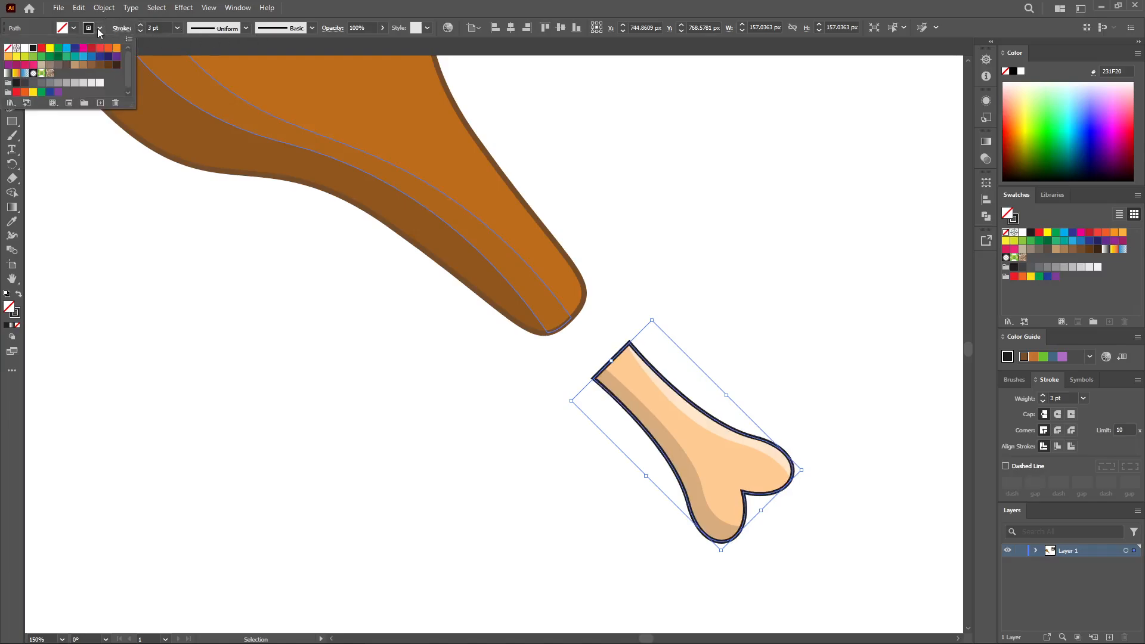
click(74, 65)
click(378, 411)
Group the shaded bone together with its tan outline.
click(767, 391)
drag(843, 353, 590, 543)
right_click(693, 457)
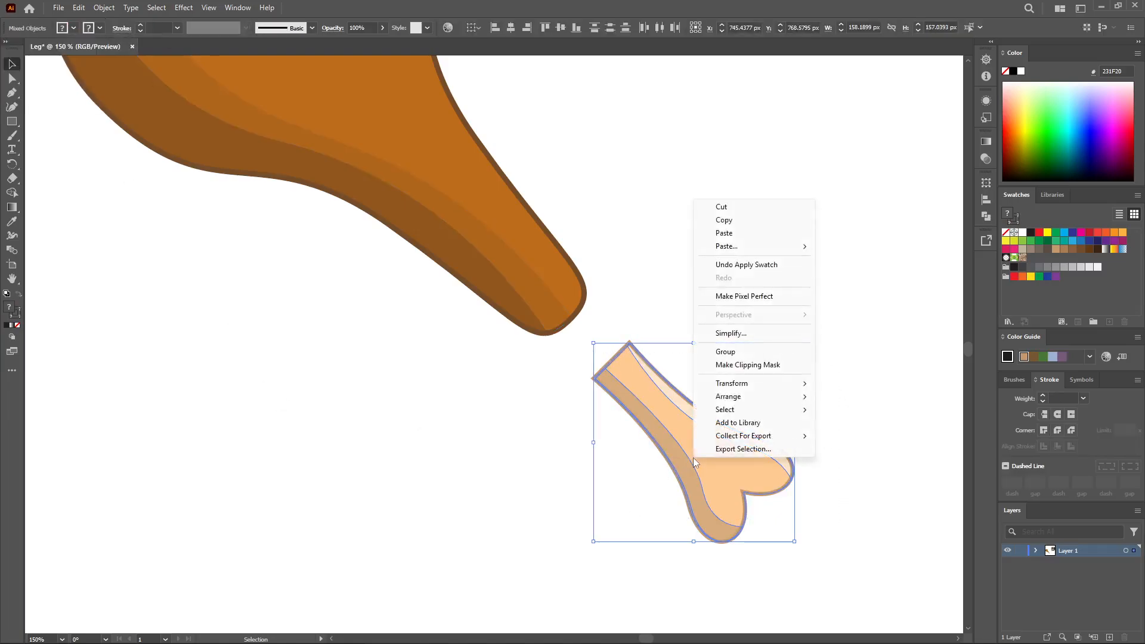
click(731, 351)
click(416, 374)
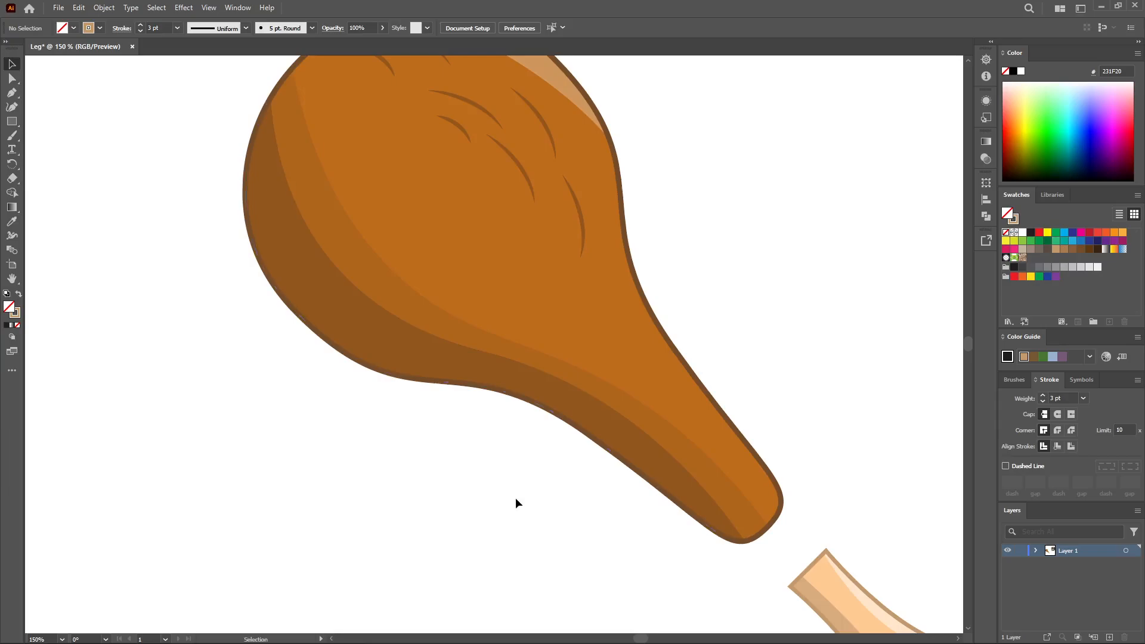
Group the shaded leg together with its dark brown outline.
key(ctrl+minus)
key(ctrl+minus)
drag(565, 169, 347, 412)
right_click(475, 271)
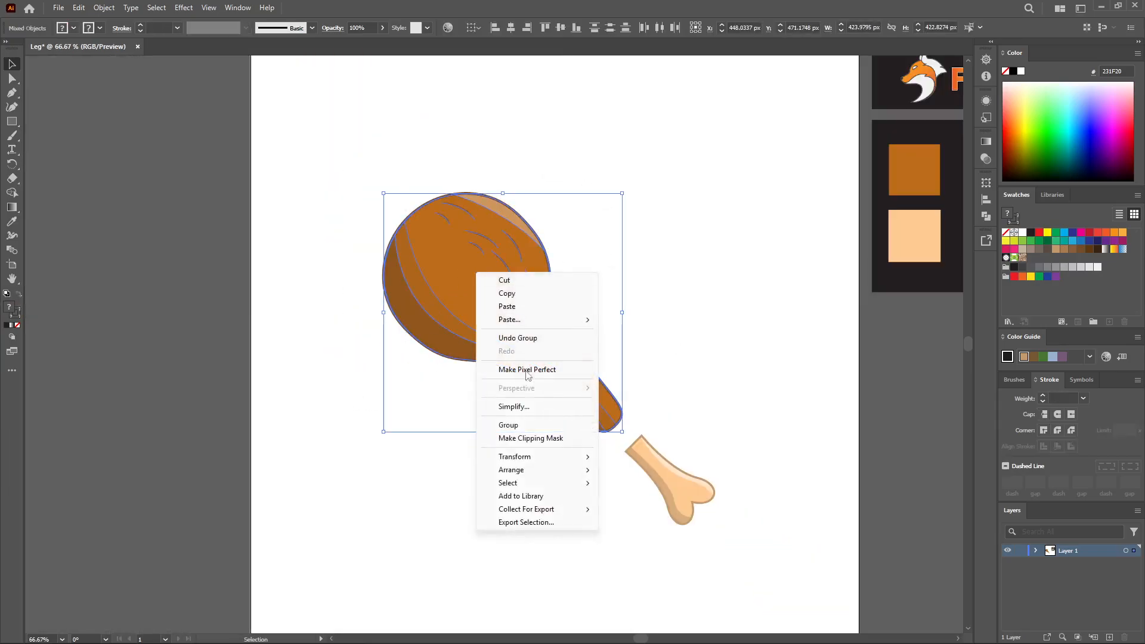
click(525, 424)
click(510, 500)
Move the bone group up so it overlaps the leg's narrow end, and bring the leg group to the front.
drag(672, 475, 631, 435)
right_click(513, 289)
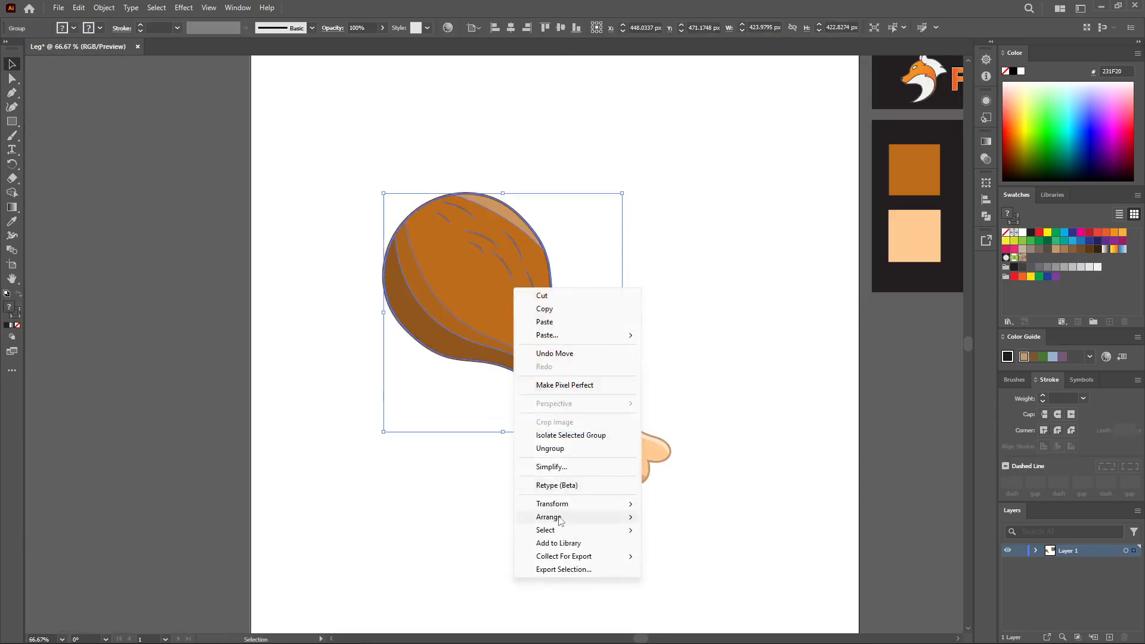
mouse_move(573, 517)
click(683, 517)
click(709, 485)
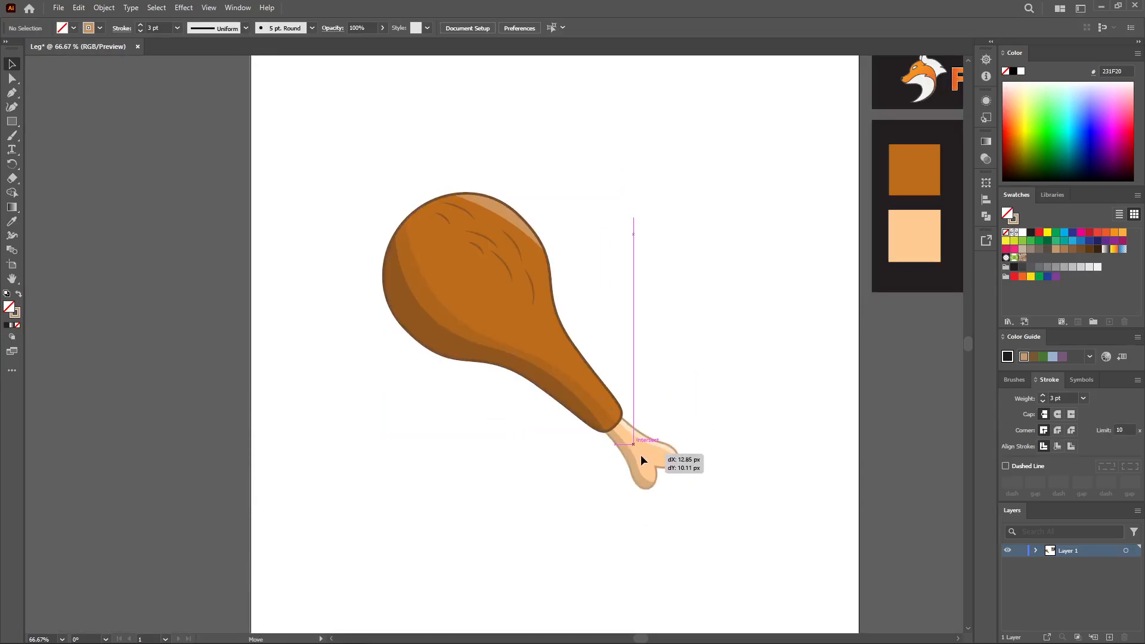